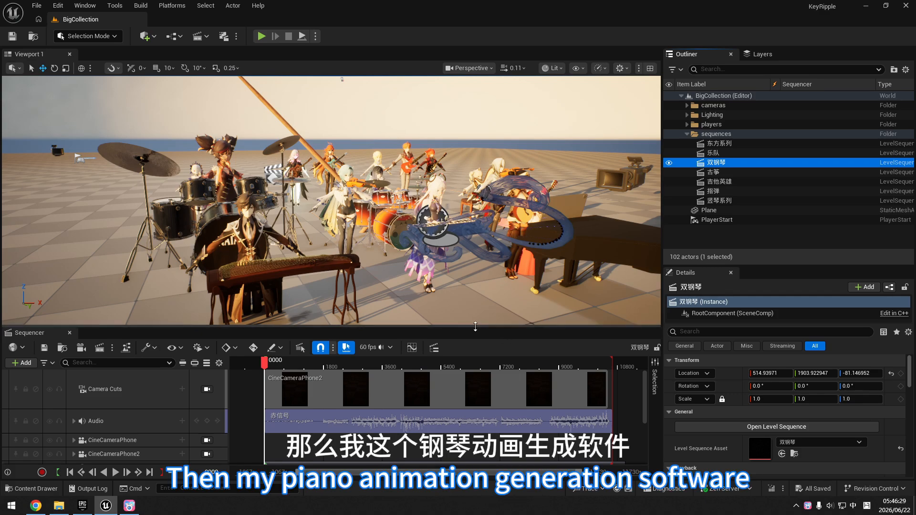
Step: Enlarge the viewport by shrinking the Sequencer area, and reframe the scene around the musicians and the piano
click(476, 326)
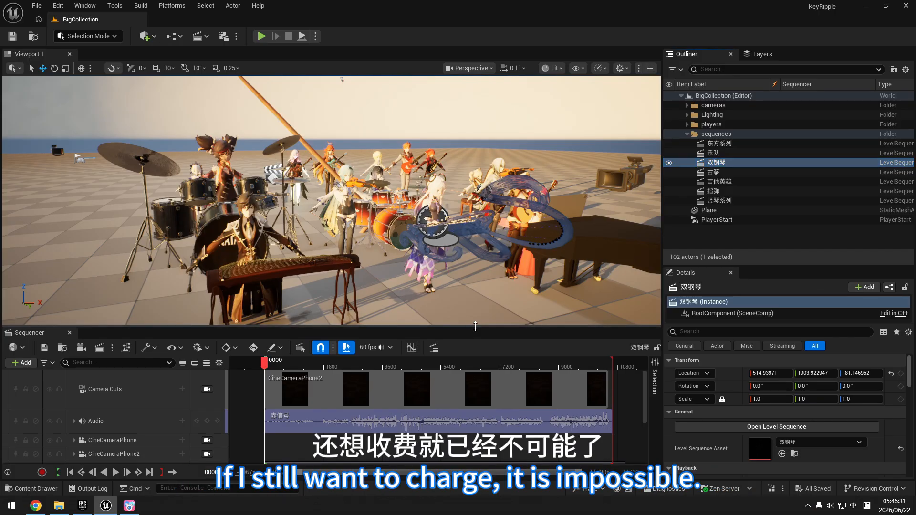
drag(475, 326, 476, 375)
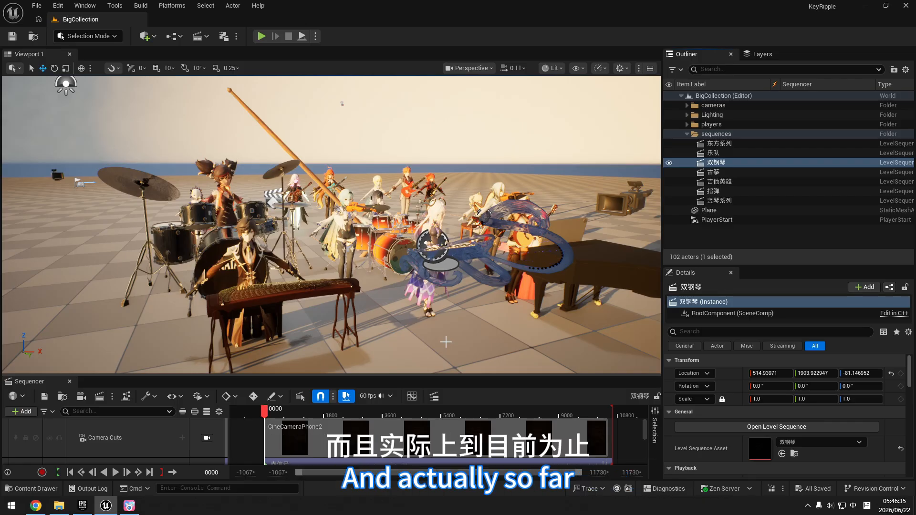
key(s)
right_drag(450, 334, 479, 315)
key(w)
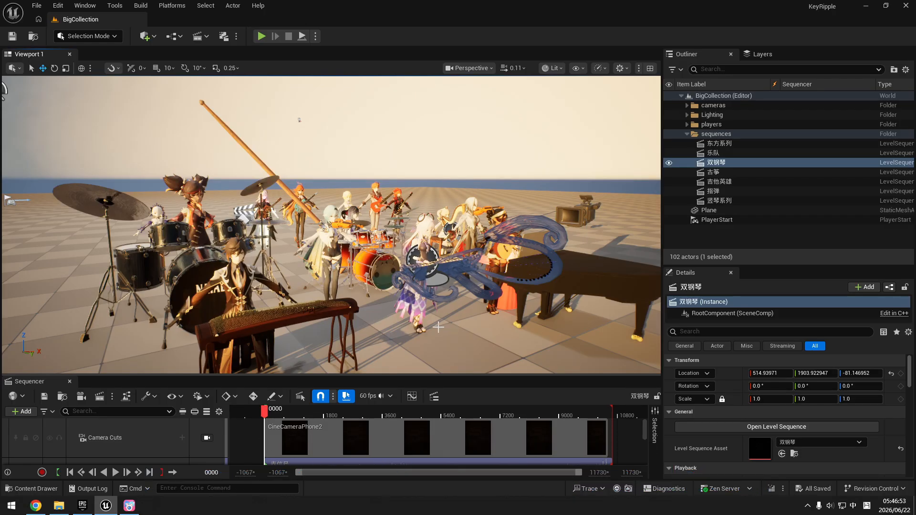
Step: Switch to File Explorer and examine key_ripple_rust.exe and the Blender and Maya zip archives in the key_ripple_dist folder
click(52, 514)
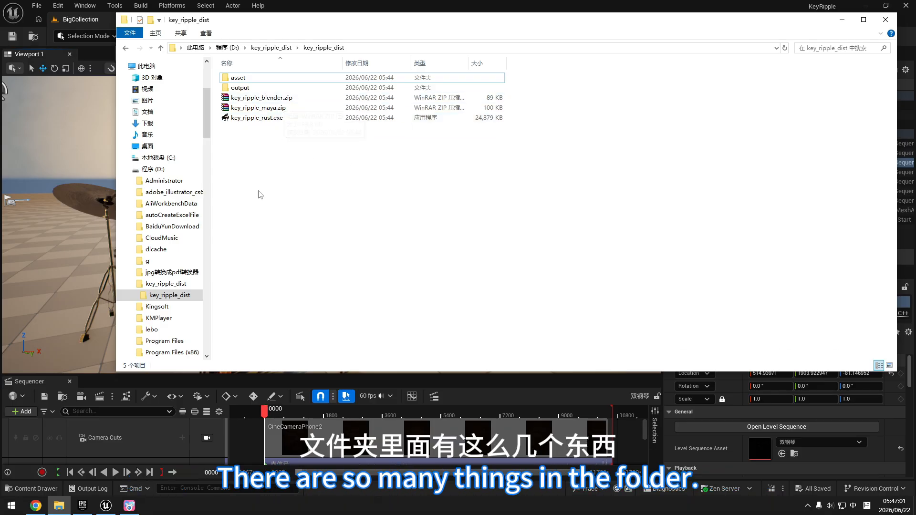
click(257, 119)
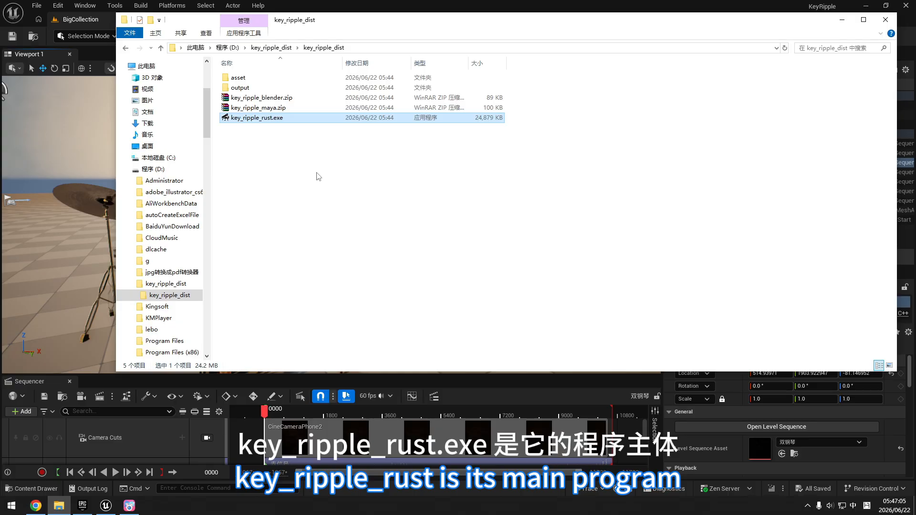
click(280, 99)
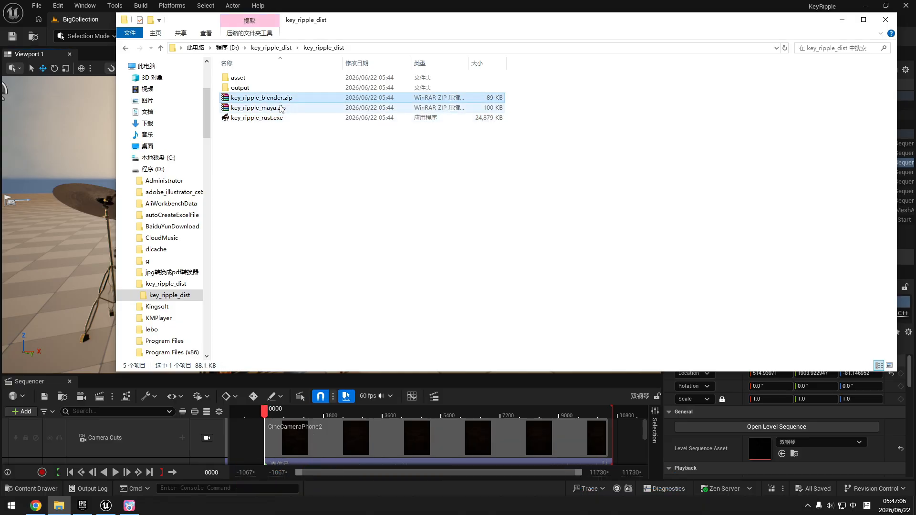
click(284, 145)
click(266, 108)
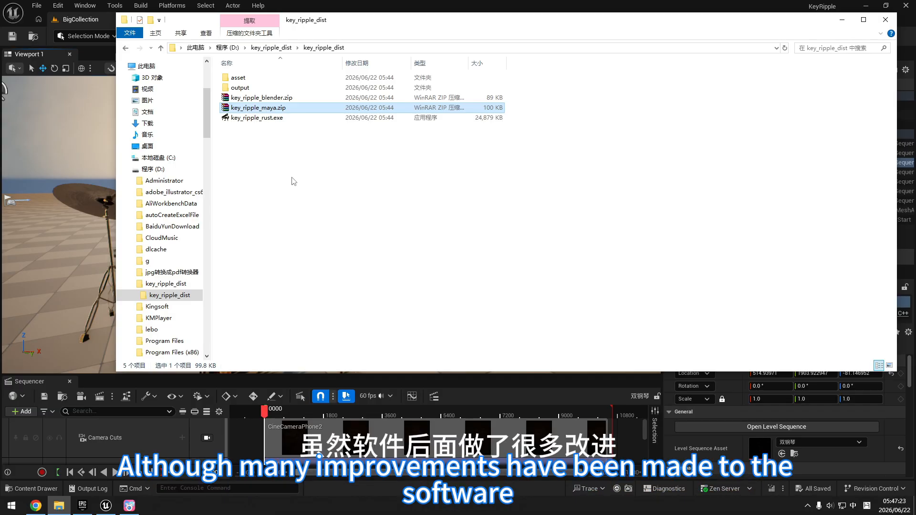
click(272, 98)
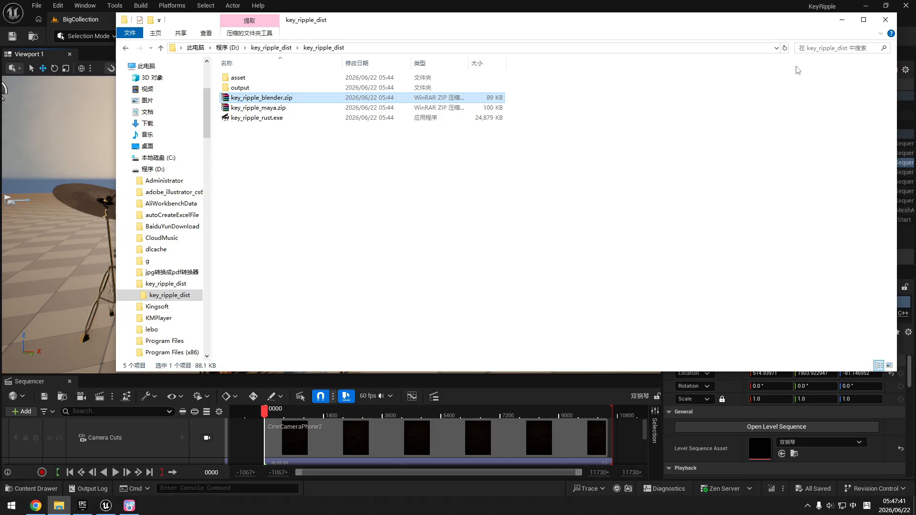
click(842, 20)
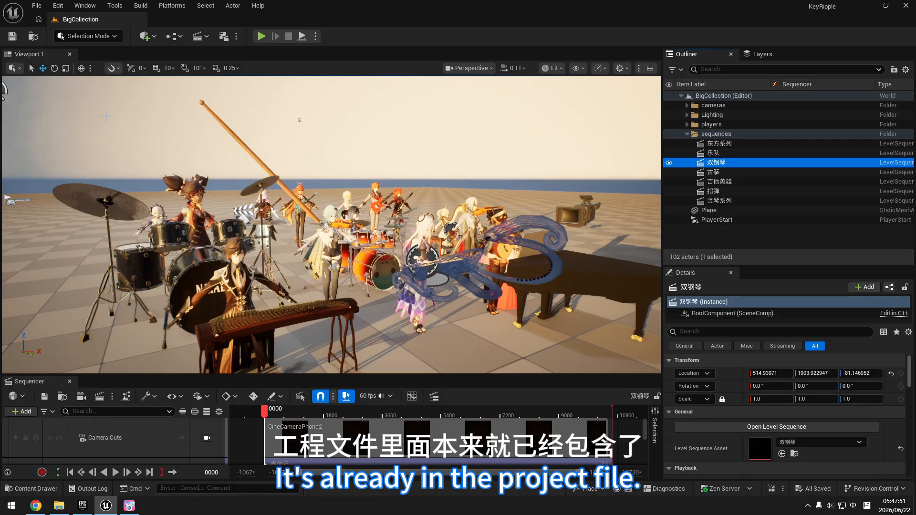
Step: Open the Music Doll plugin, choose KR_博丽灵梦 as the instrument actor and show its Operations settings
click(85, 5)
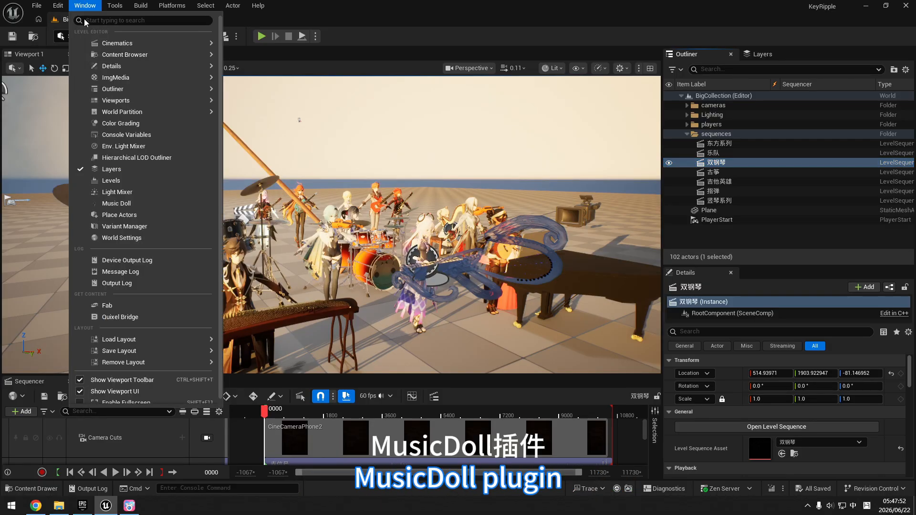
click(117, 203)
click(83, 85)
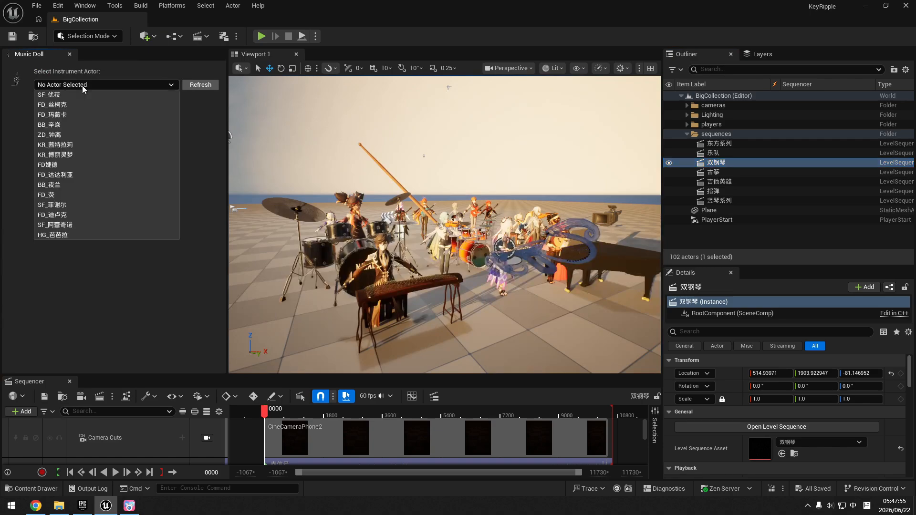
click(64, 154)
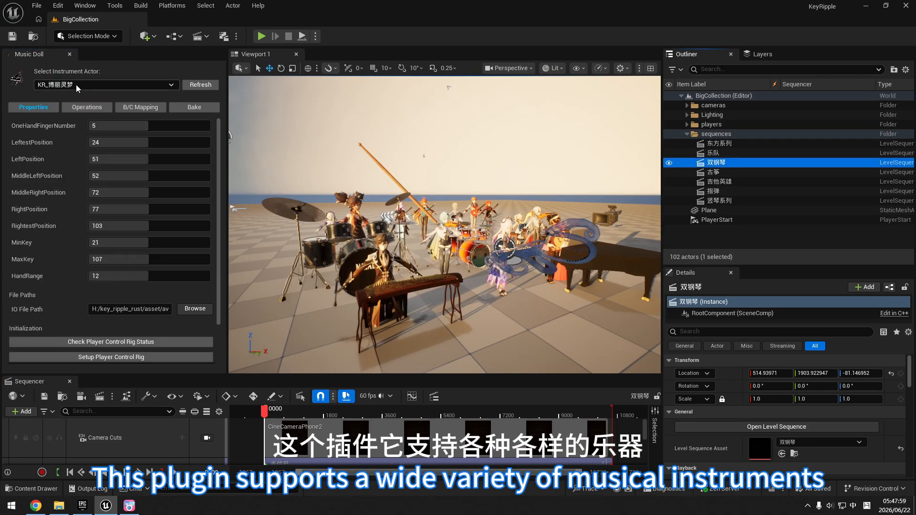
click(75, 109)
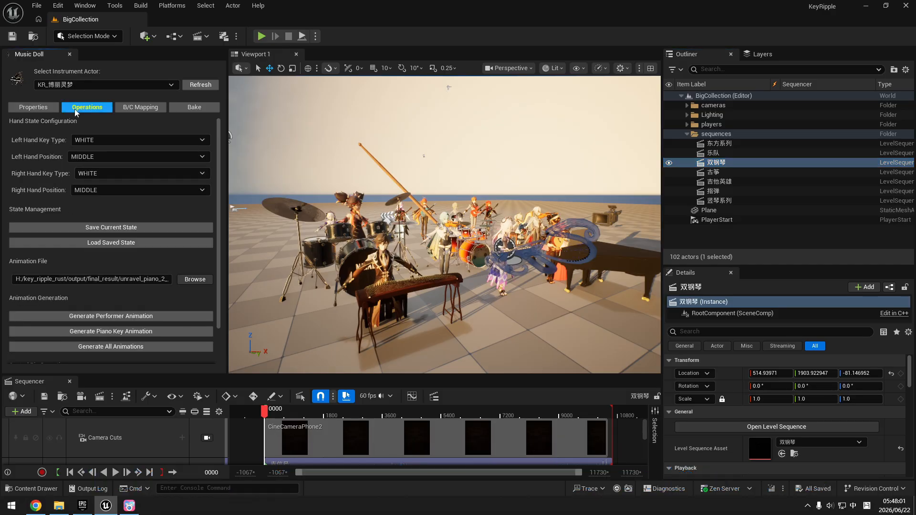
click(95, 85)
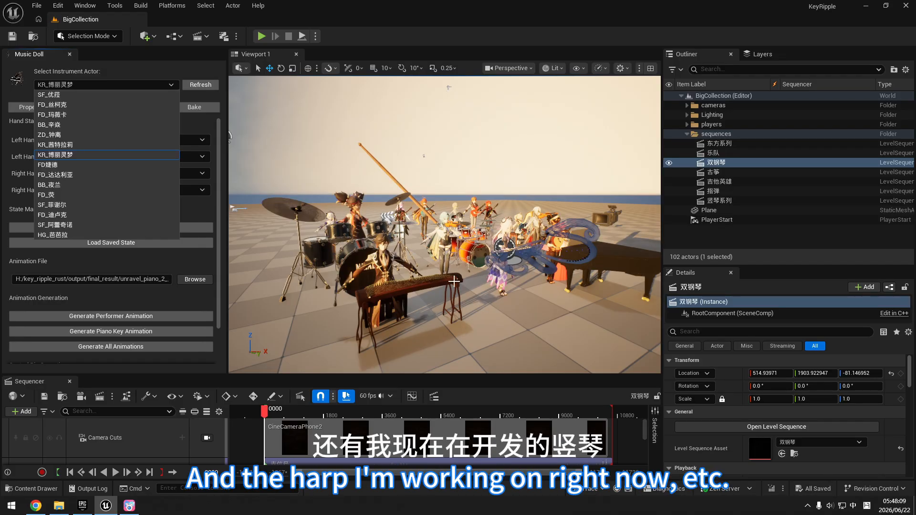
mouse_move(507, 296)
right_down()
mouse_move(587, 286)
mouse_move(580, 272)
mouse_move(549, 275)
mouse_move(522, 296)
right_up()
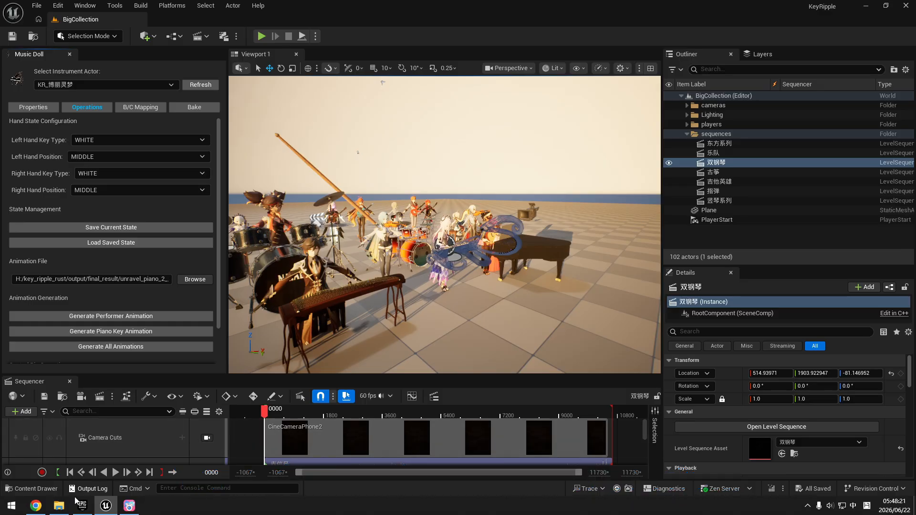
Step: Launch key_ripple_rust.exe from the key_ripple_dist folder and move the Key Ripple window fully into view
click(60, 505)
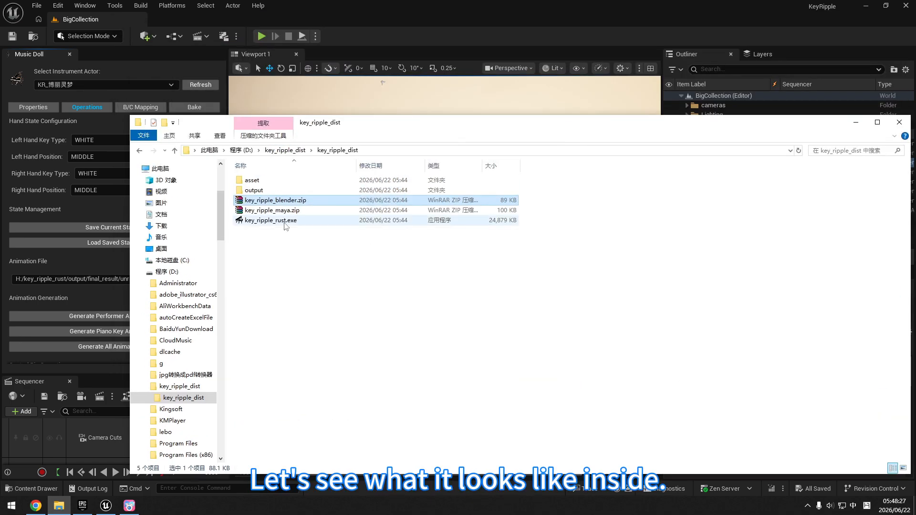
click(286, 221)
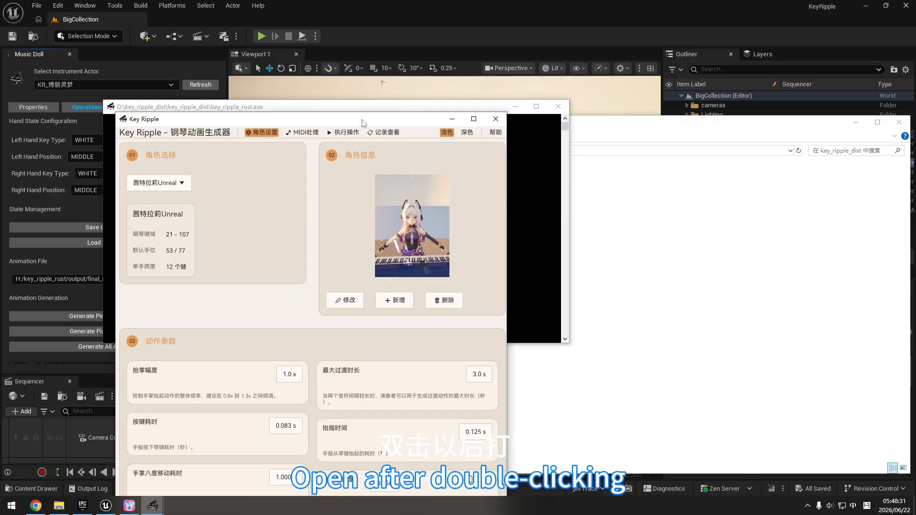
drag(362, 118, 510, 33)
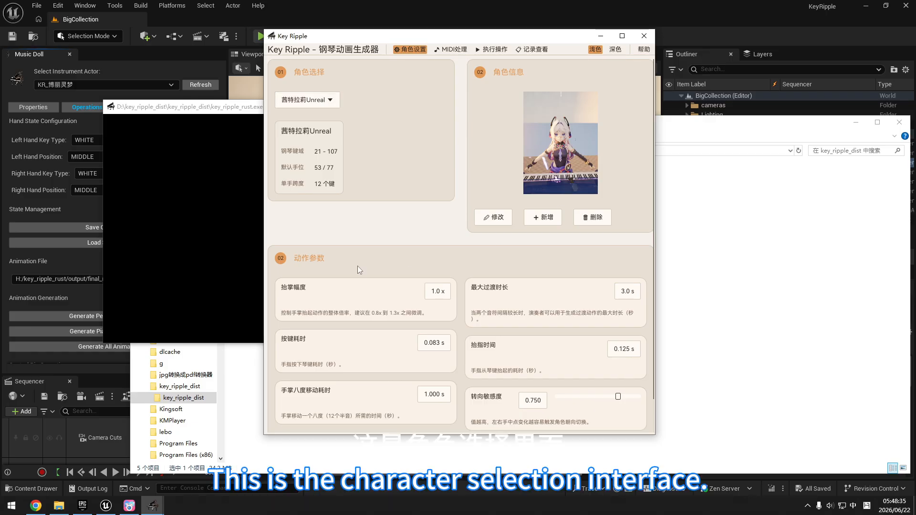
Step: Browse the available characters and preview 基尼奇Blender, 芙宁娜Blender and 茜特拉莉Unreal
click(324, 99)
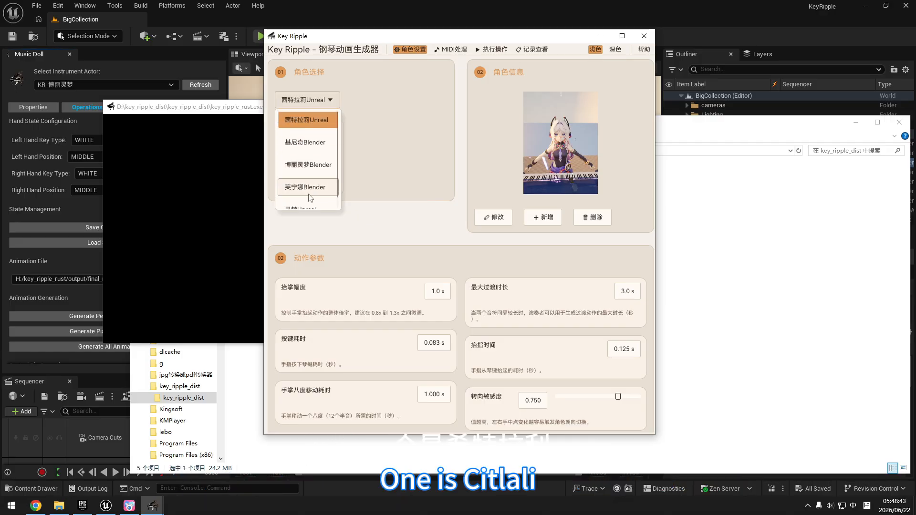
scroll(306, 196, down, 1)
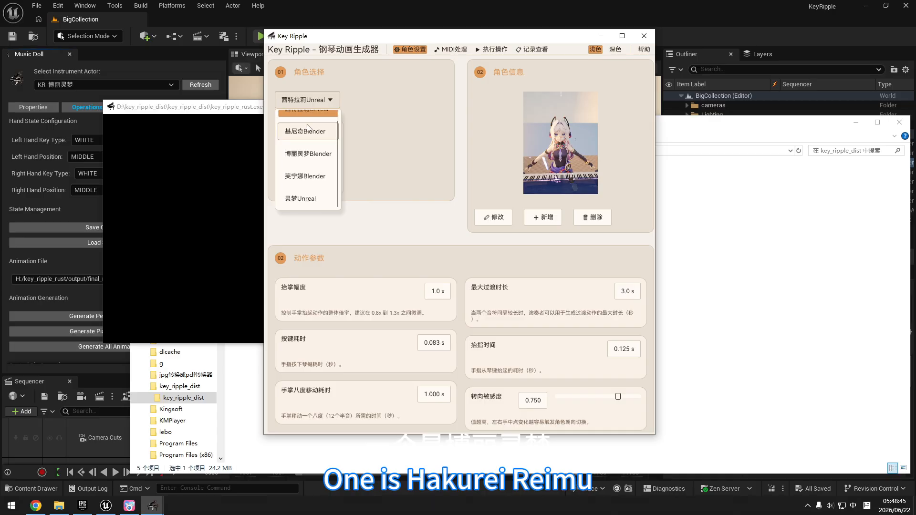
scroll(304, 200, up, 1)
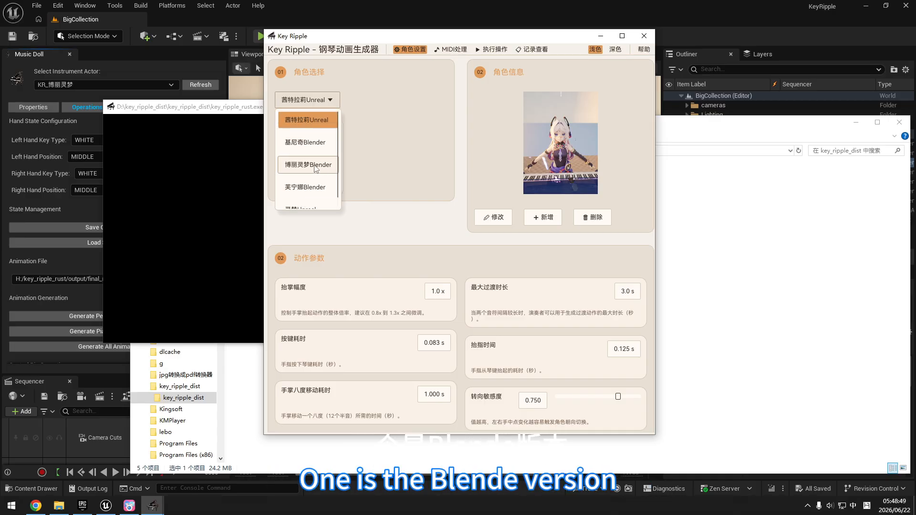
click(307, 148)
click(308, 99)
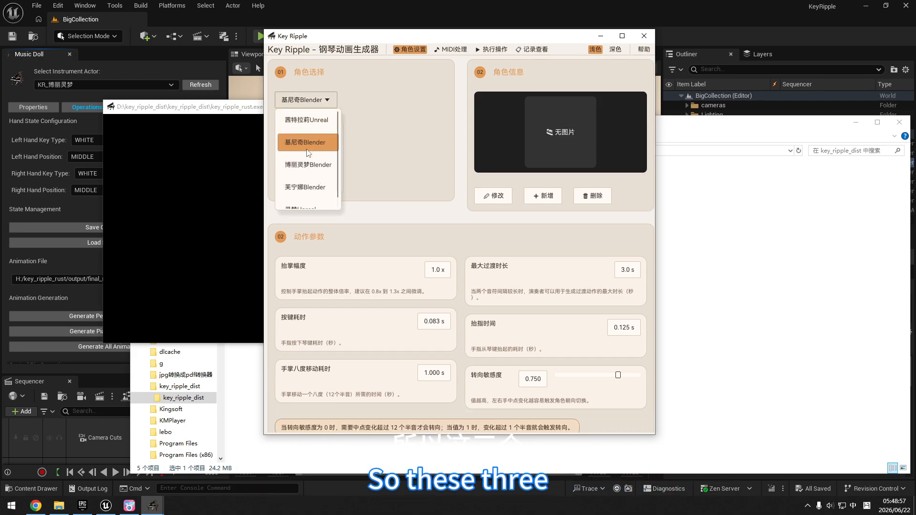
click(305, 142)
click(315, 100)
click(307, 166)
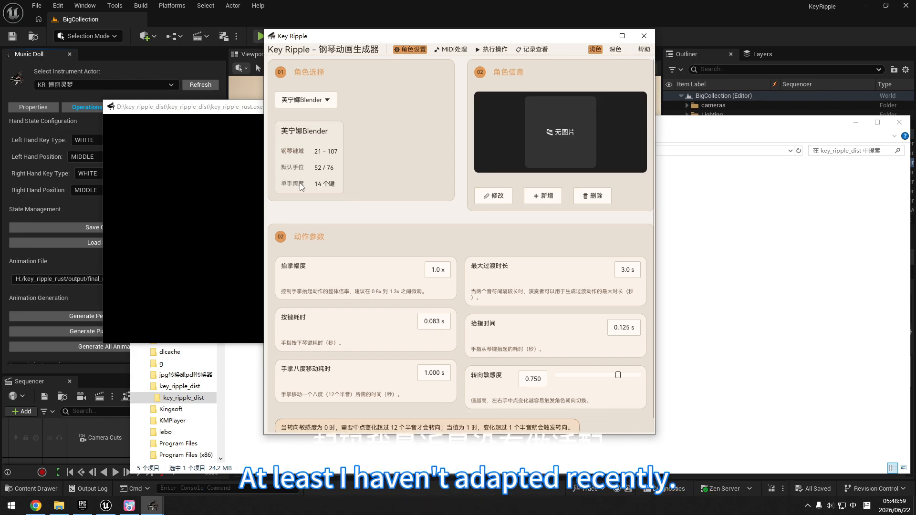
click(306, 101)
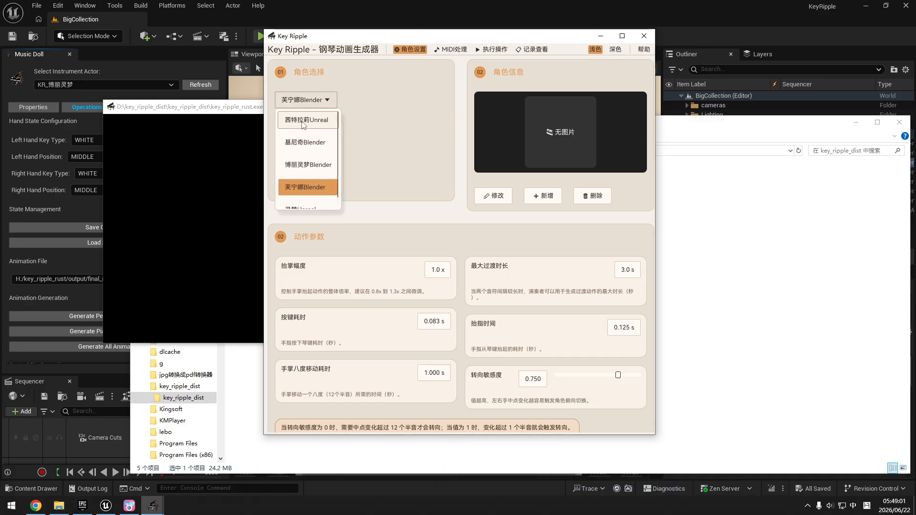
click(308, 188)
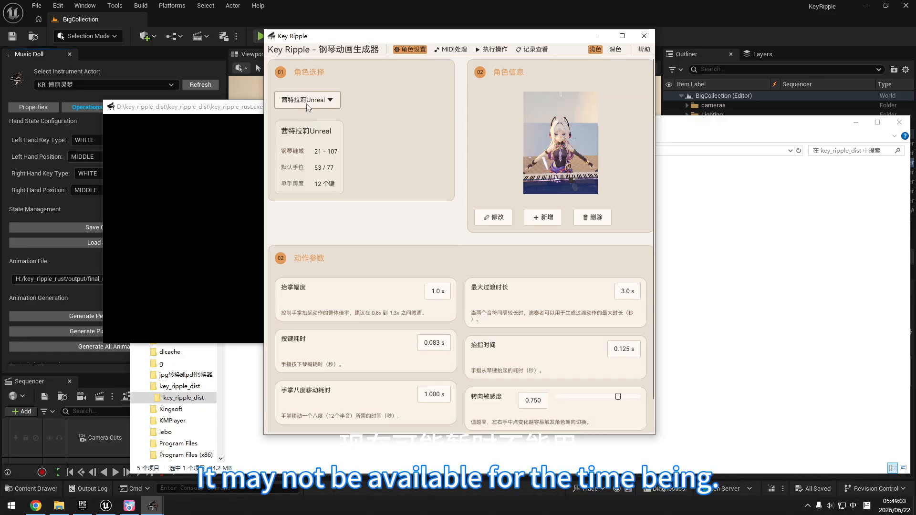
Step: Select 灵梦Unreal as the character for the piano animation
click(306, 102)
click(301, 117)
click(304, 105)
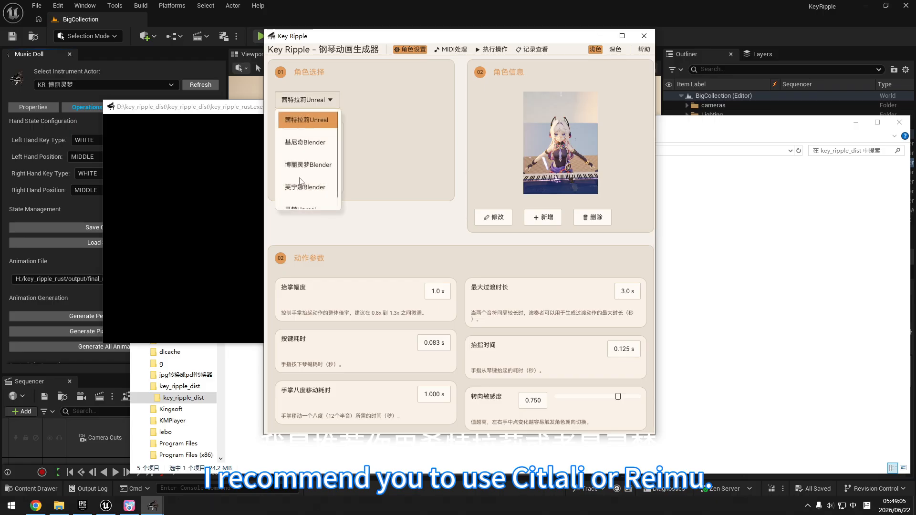
click(305, 197)
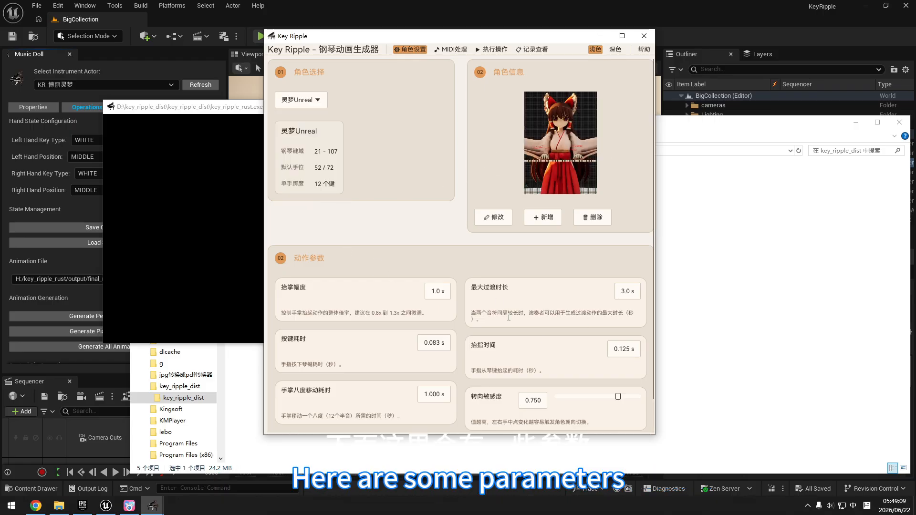
Step: Try the turning sensitivity (转向敏感度) at 1.000, and set it to 0.770 in the motion parameters
scroll(313, 316, down, 1)
scroll(313, 315, down, 1)
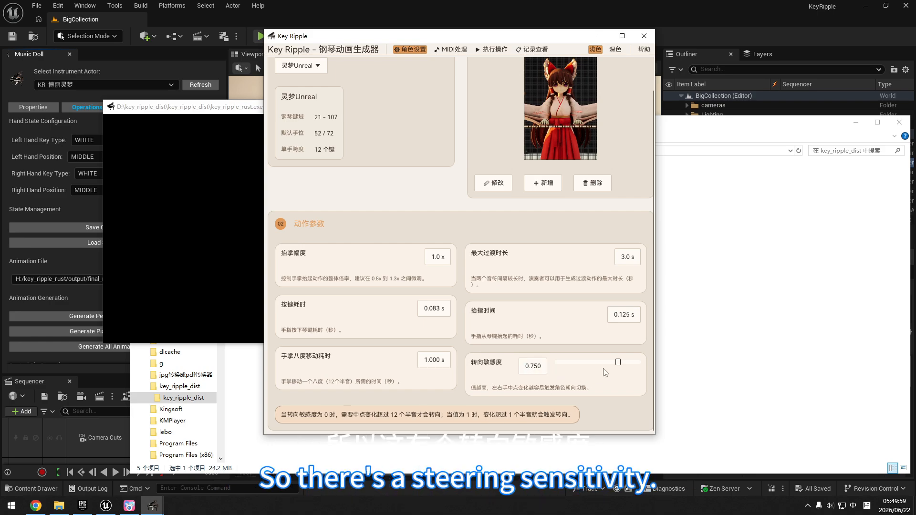
drag(618, 362, 649, 368)
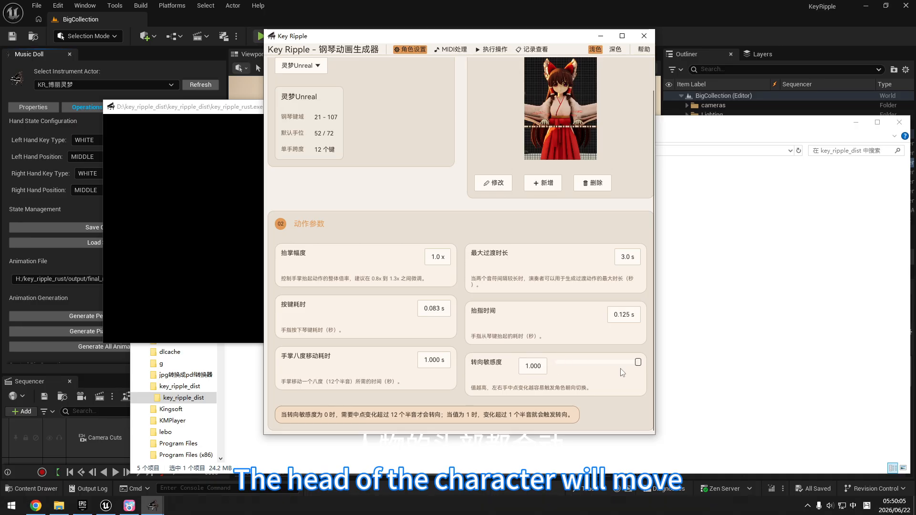
drag(639, 363, 622, 366)
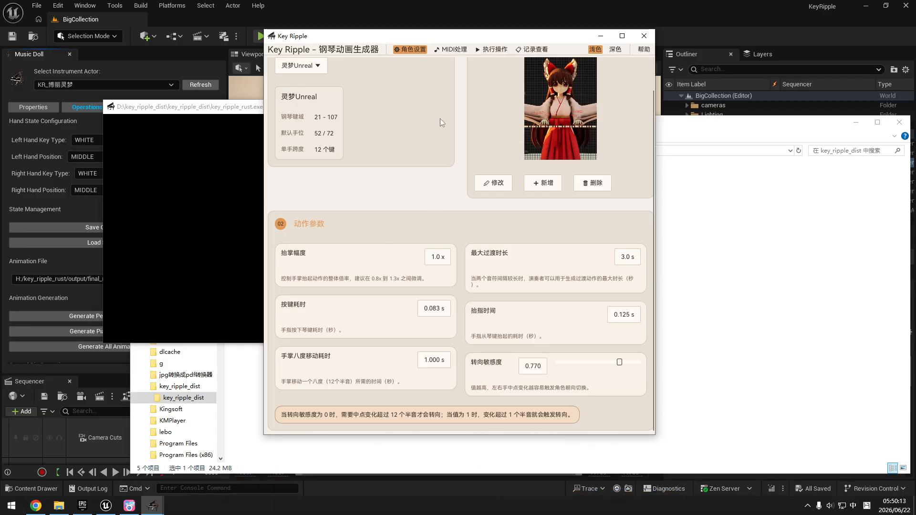
Step: Start choosing a MIDI file in the MIDI处理 section and go to the 网络下载 folder under midi文件
click(451, 50)
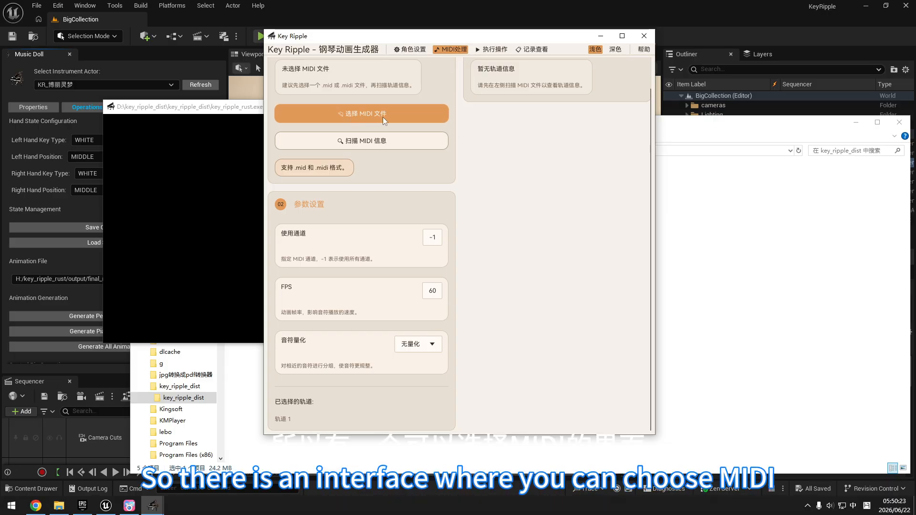
click(59, 505)
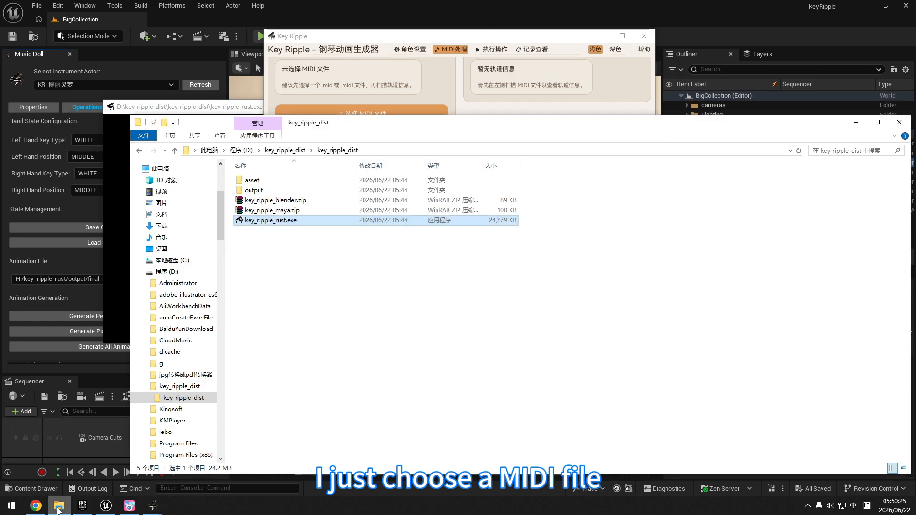
click(856, 122)
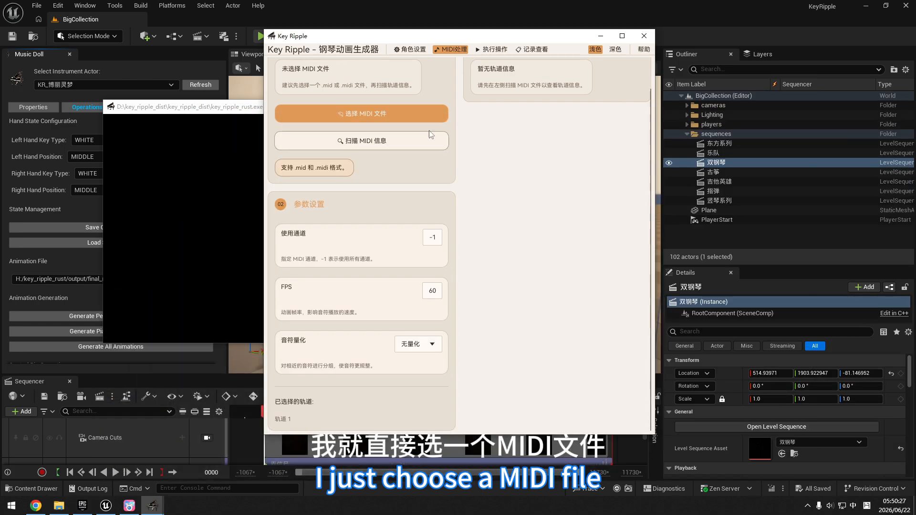
click(396, 119)
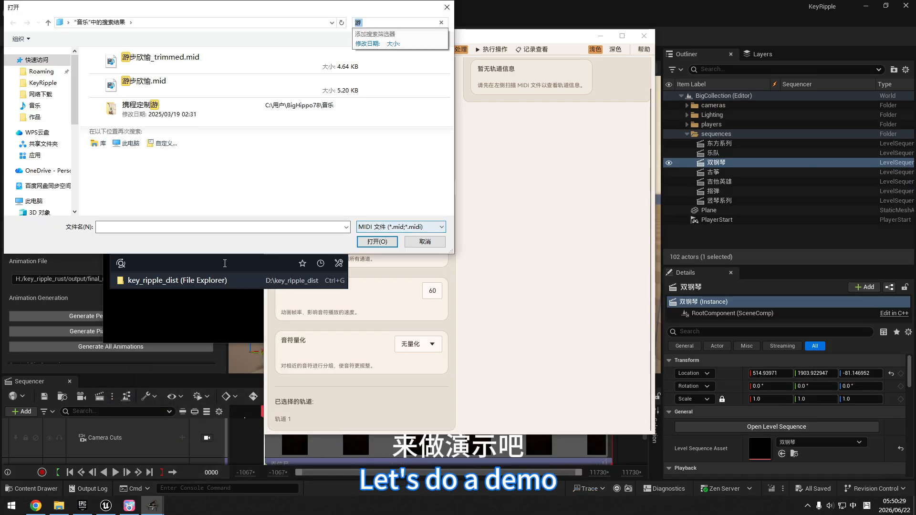
text(网络下载)
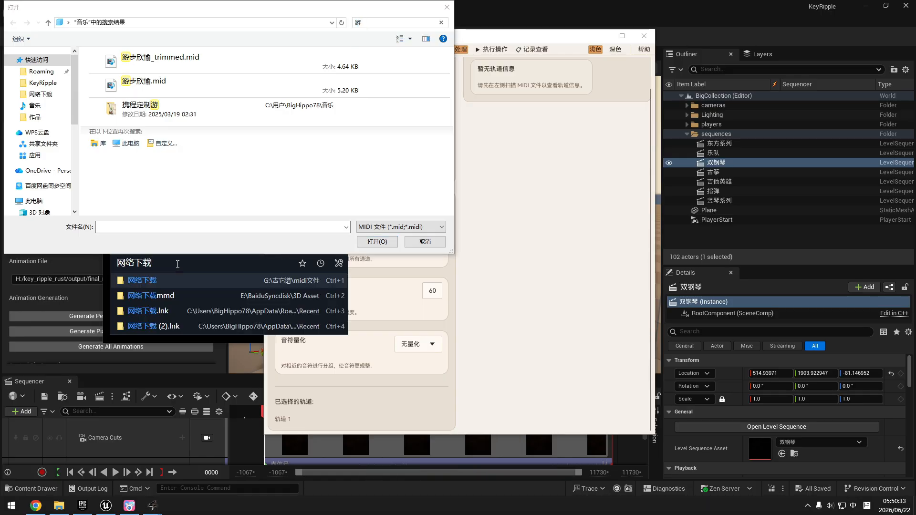
click(167, 281)
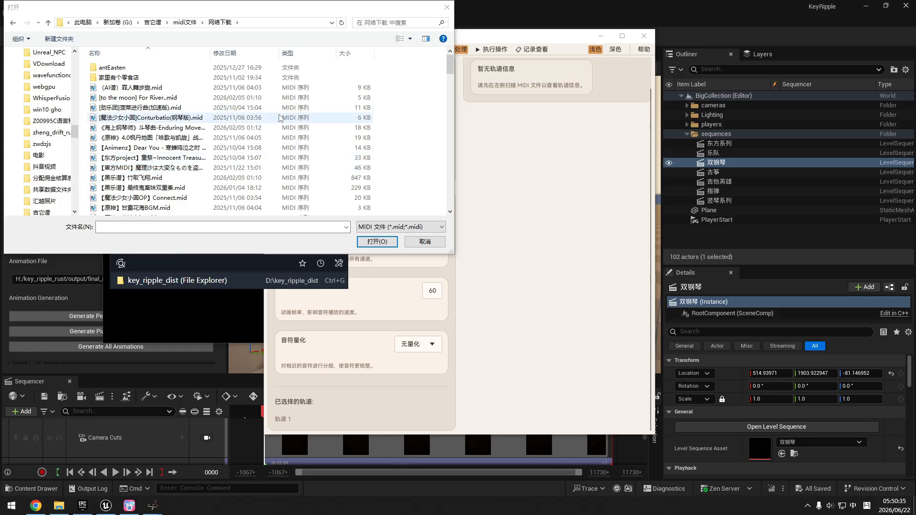
Step: Find 所念皆星河.mid in the folder and load it as the current MIDI file
scroll(278, 117, down, 15)
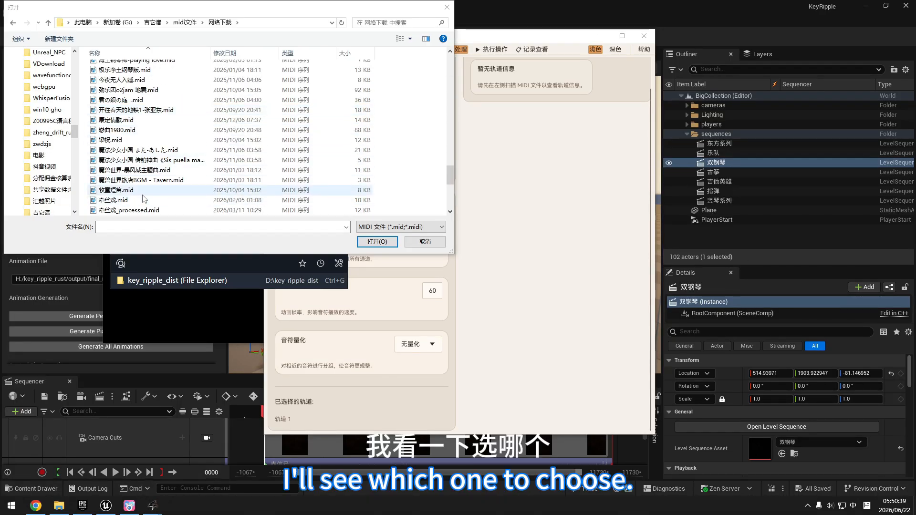
scroll(154, 201, down, 3)
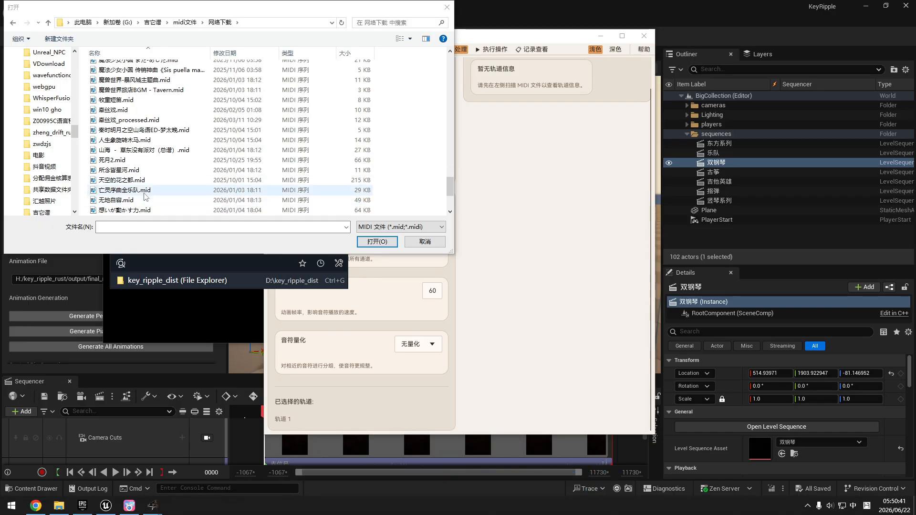
scroll(157, 199, down, 3)
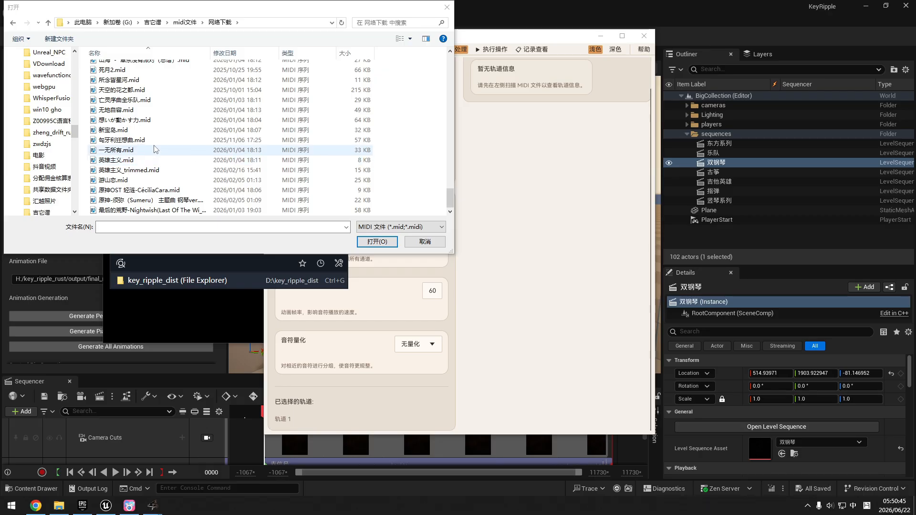
click(145, 90)
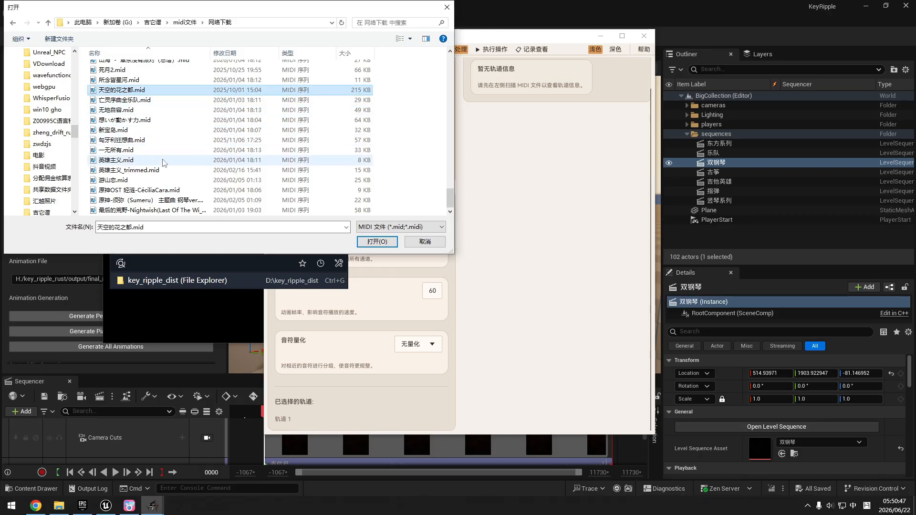
scroll(133, 139, up, 2)
scroll(133, 139, up, 1)
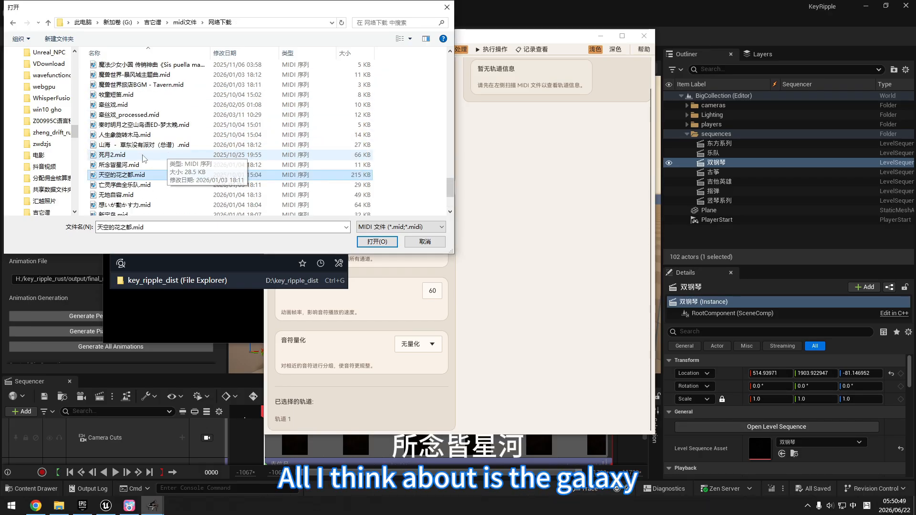
click(122, 165)
click(378, 242)
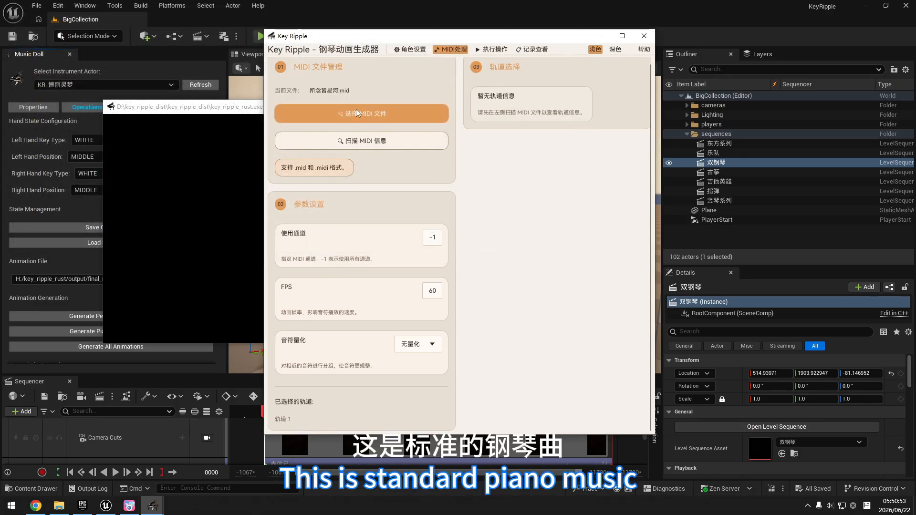
Step: Scan the MIDI file's tracks and add track 1, with the note quantization (音符量化) set to 1/16
click(371, 141)
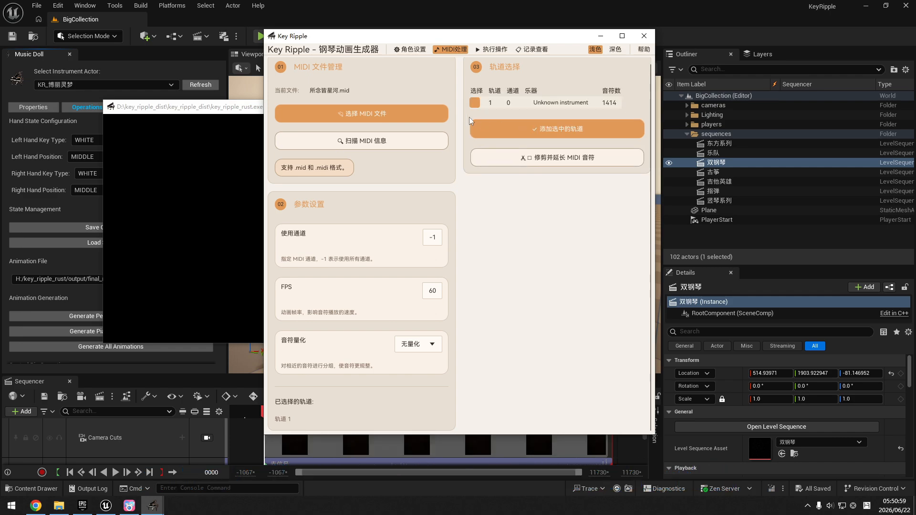
click(542, 128)
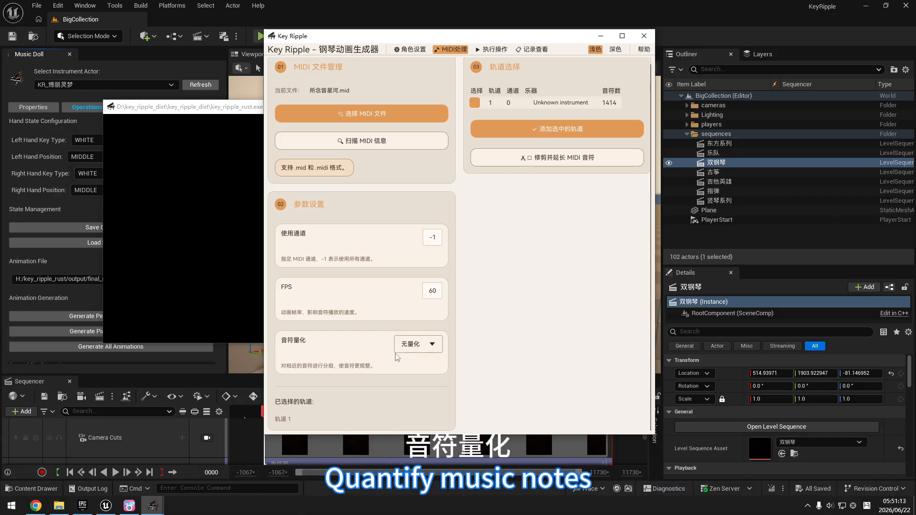
click(414, 348)
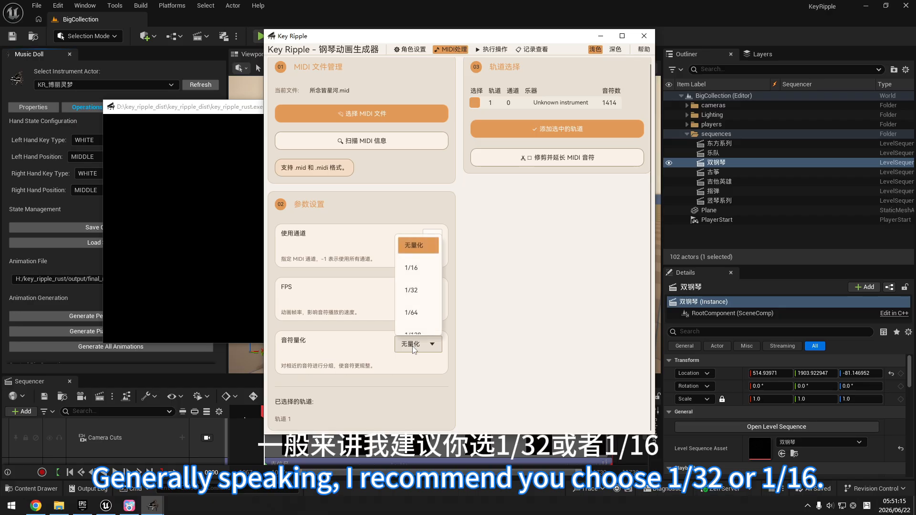
click(417, 271)
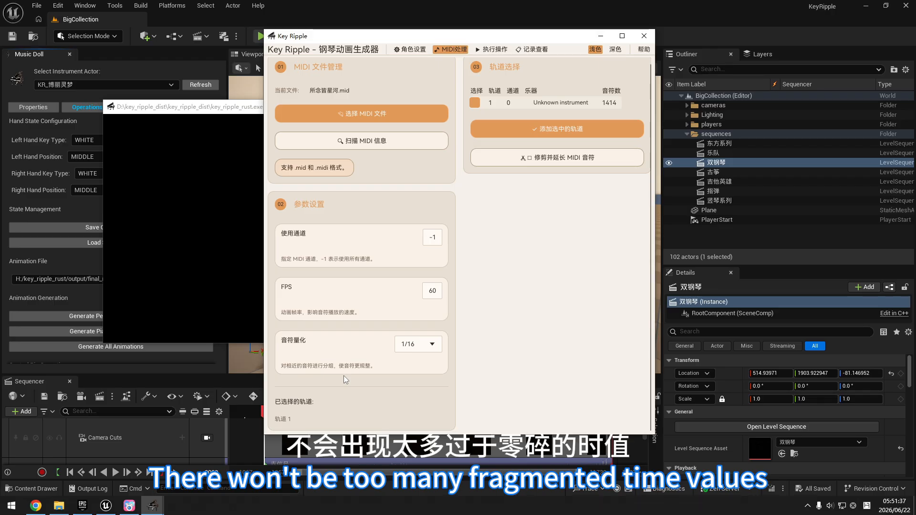
click(531, 128)
Step: Run the complete fingering and animation generation with 一键执行 and copy the result file path
click(491, 49)
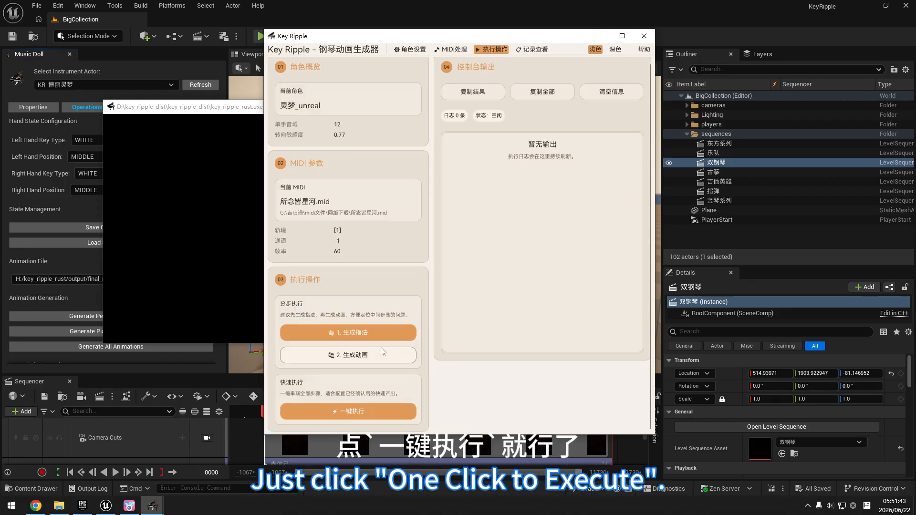
click(351, 412)
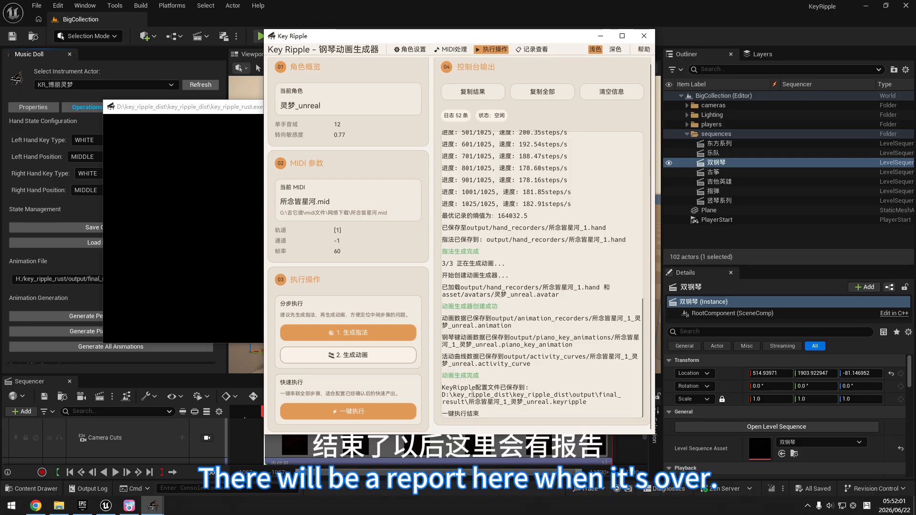
click(474, 94)
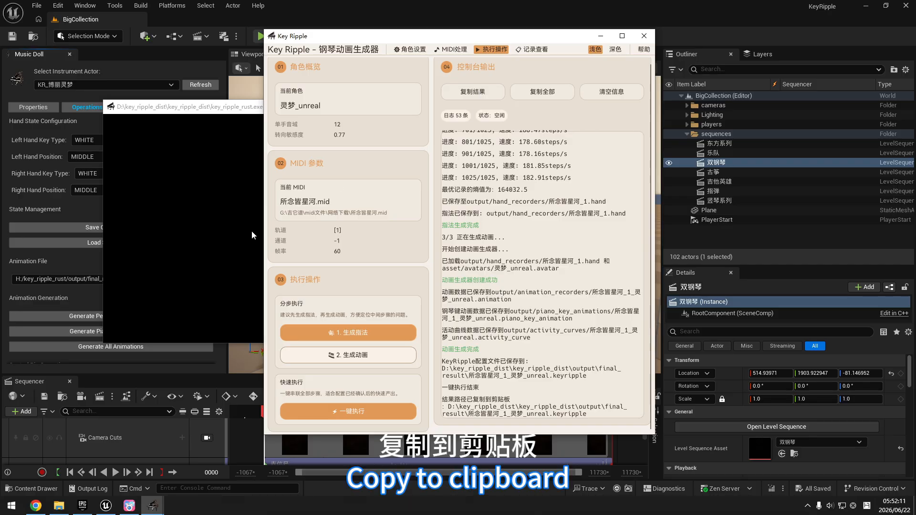
Step: Switch to Unreal Engine and close Music Doll
click(55, 258)
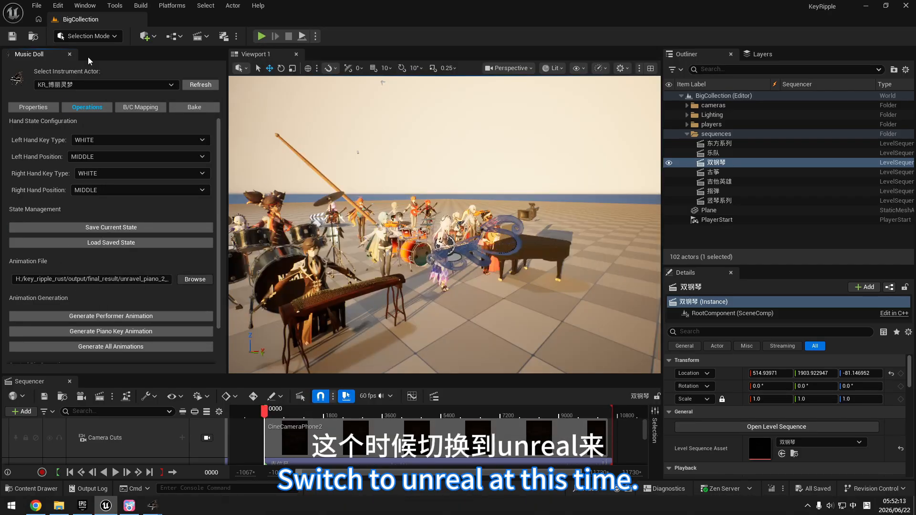
click(70, 54)
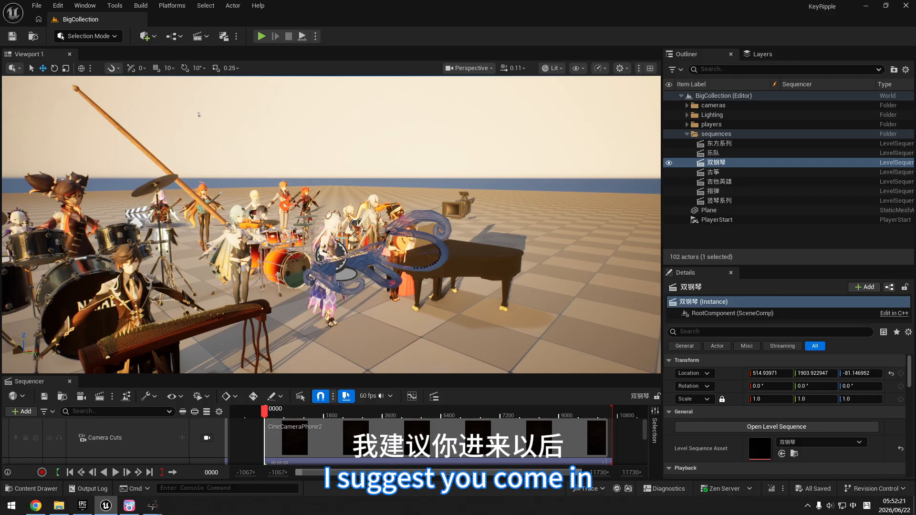
Step: Hide the layers invisible, 东方, 乐队, 古筝, 吉他, 指弹 and 竖琴, leaving only 双钢琴 shown, and select it
click(762, 54)
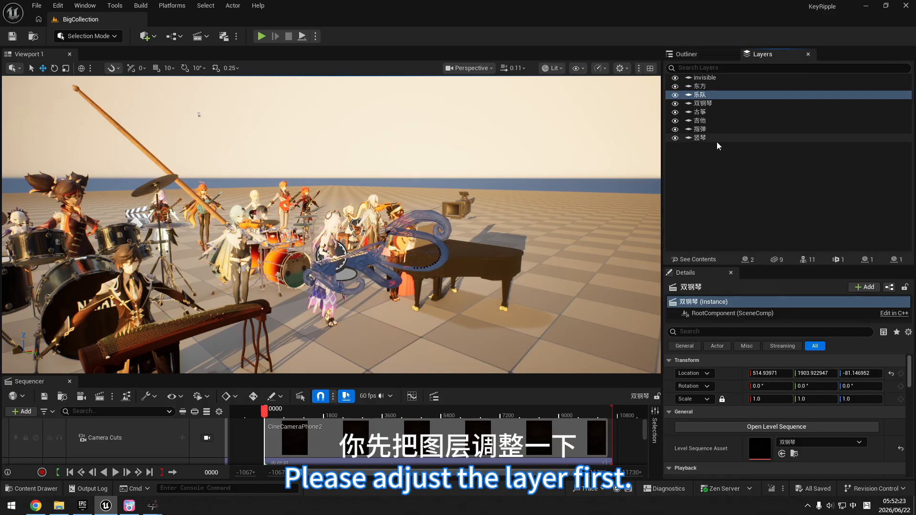
click(674, 78)
click(675, 86)
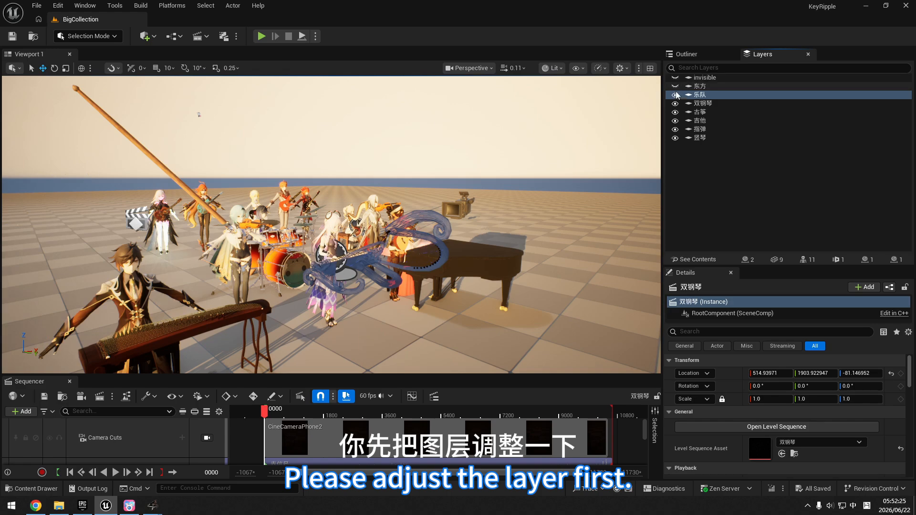
click(675, 95)
click(675, 111)
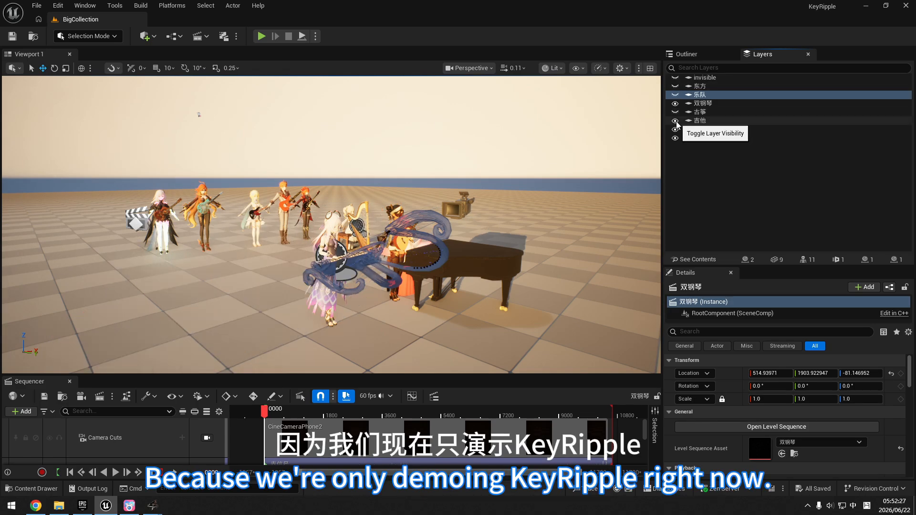
click(674, 120)
click(674, 129)
click(674, 138)
click(710, 103)
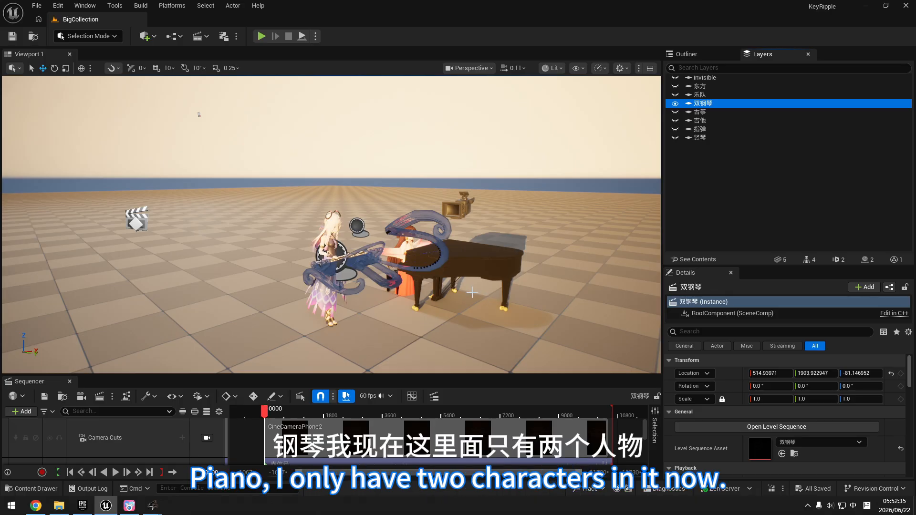
Step: Return to the Outliner and enlarge the Sequencer area to show the tracks of the two piano characters
right_drag(472, 292, 415, 306)
key(w)
key(w)
key(d)
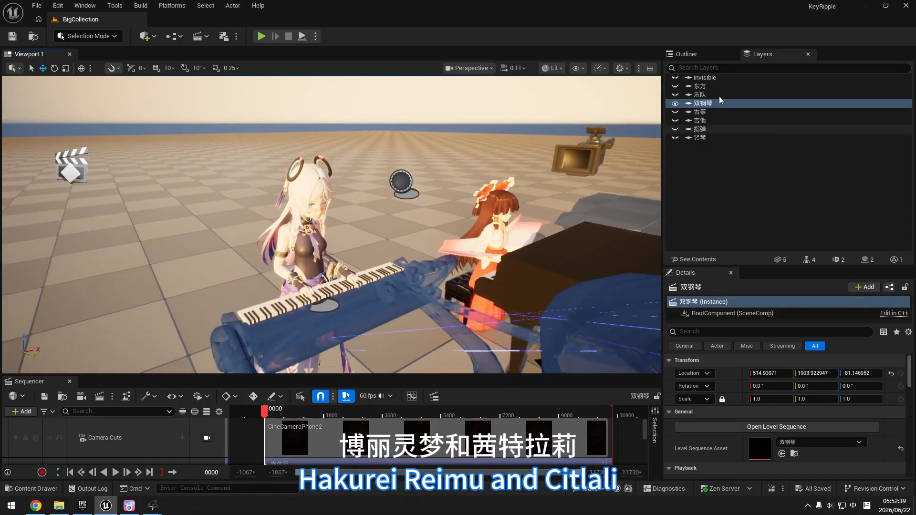
click(687, 54)
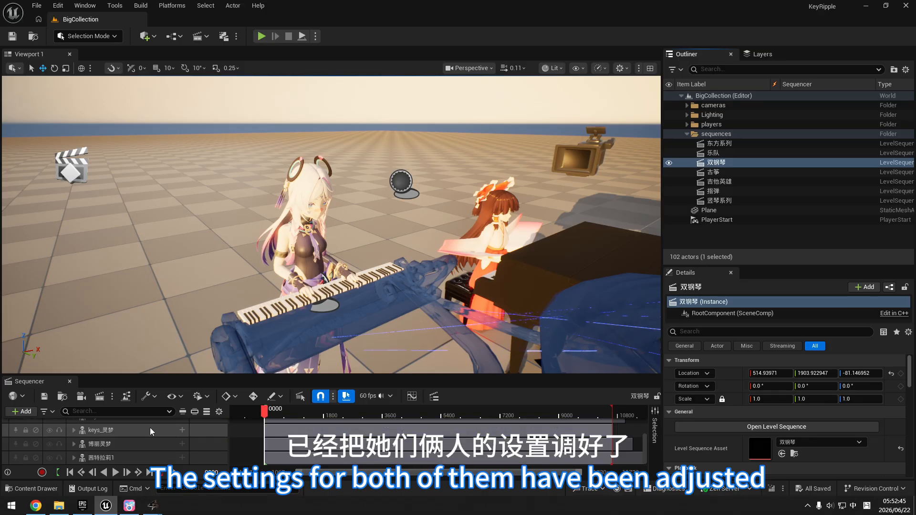
scroll(139, 426, down, 3)
drag(205, 376, 204, 339)
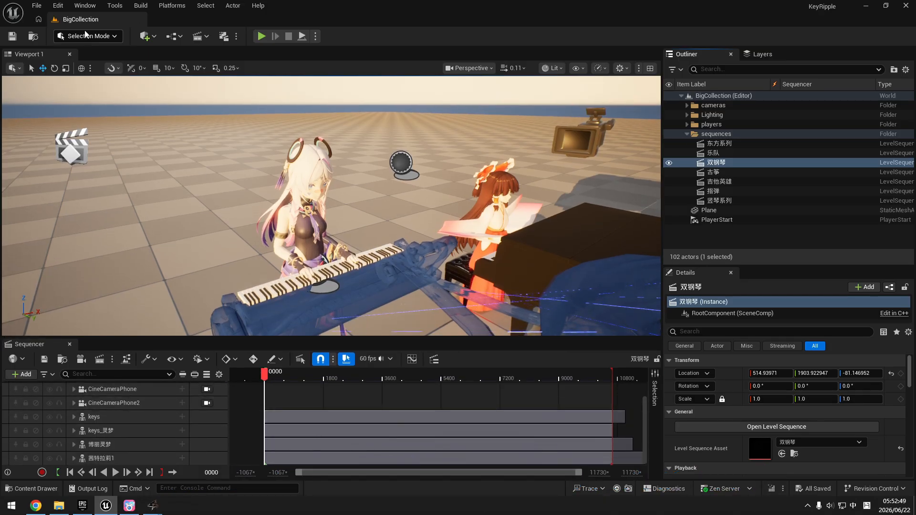
Step: Change the editor from Selection Mode to Animation Mode and open Music Doll
click(83, 36)
click(97, 119)
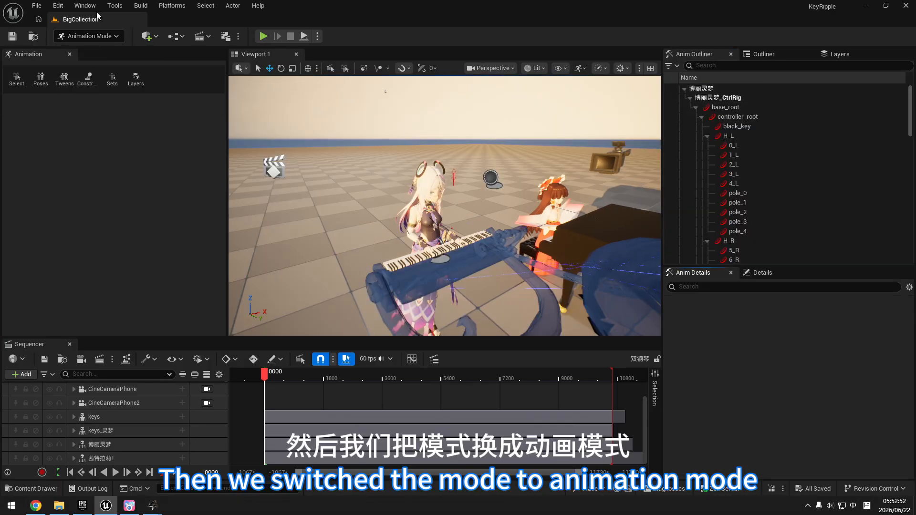
click(84, 7)
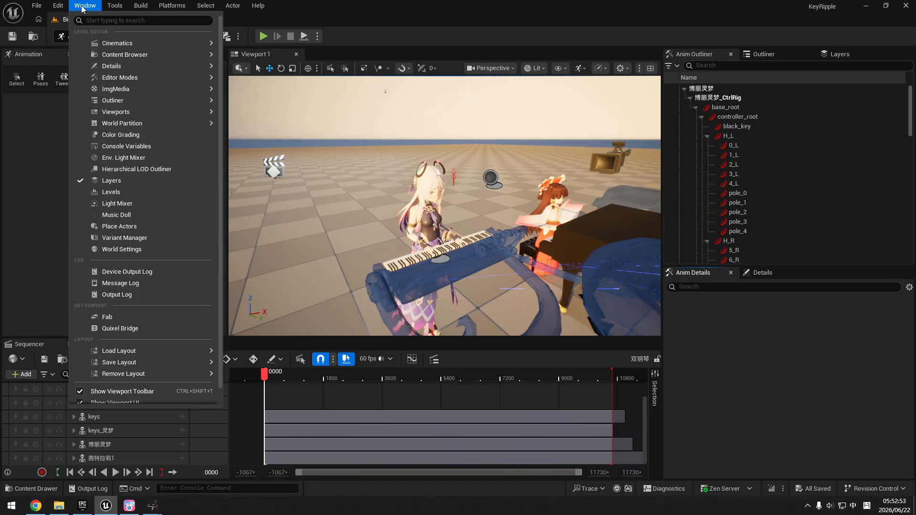
click(113, 219)
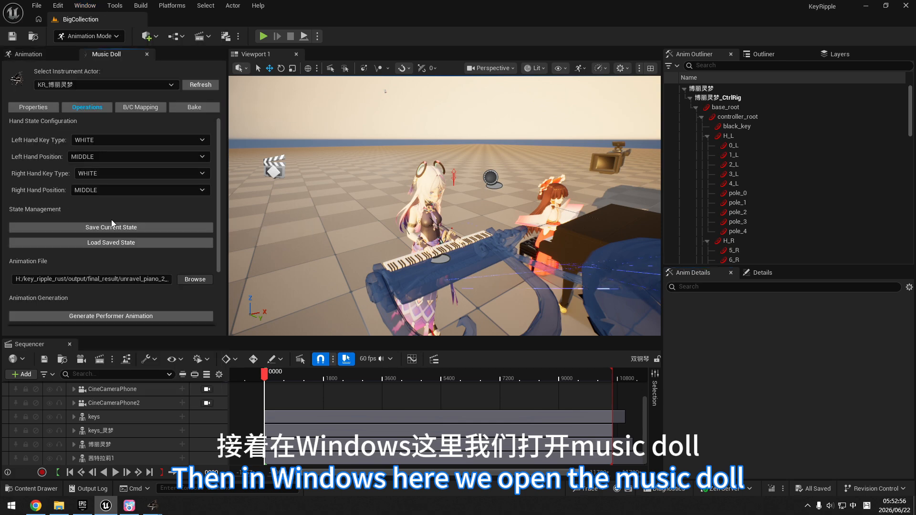
Step: For instrument actor KR_博丽灵梦, load 所念皆星河_1_灵梦_unreal.keyripple from its copied path in output\final_result as the animation file
click(82, 86)
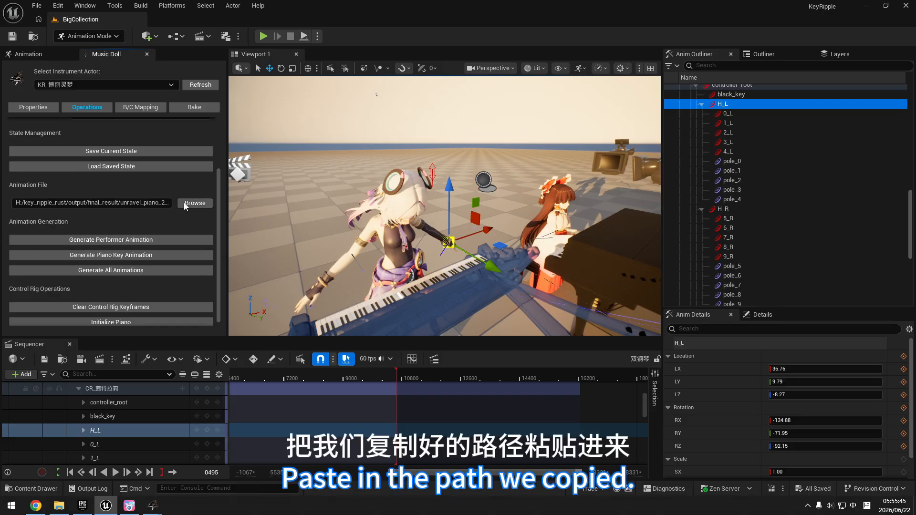
click(184, 202)
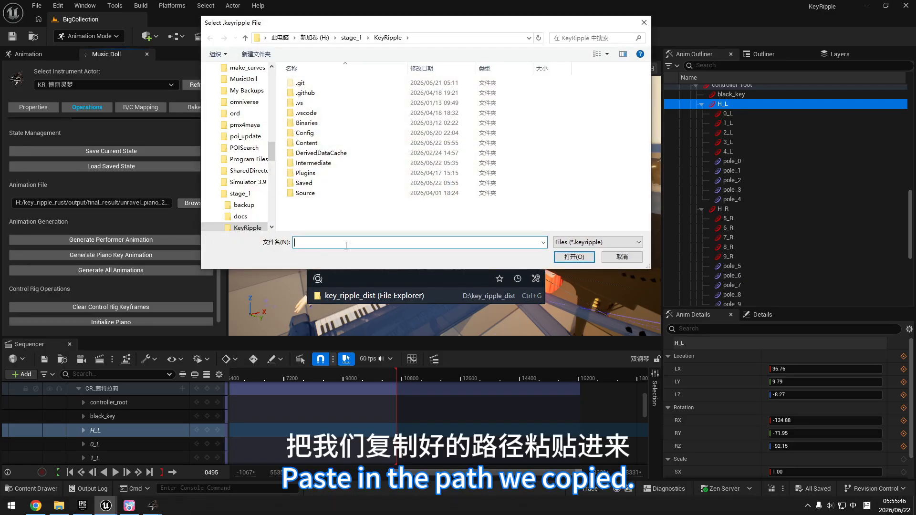
key(ctrl+v)
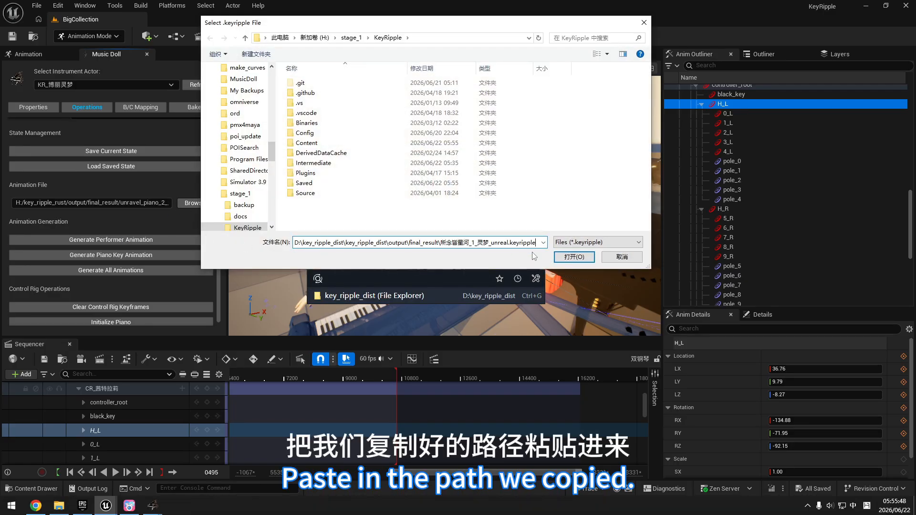
click(572, 258)
click(122, 217)
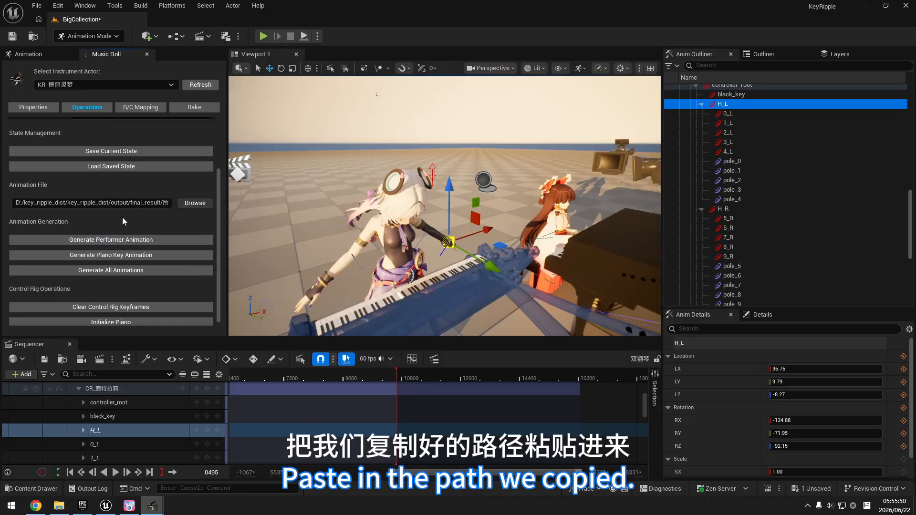
Step: Generate all animations for KR_博丽灵梦 from the loaded .keyripple file and save the 双钢琴 sequence
click(119, 271)
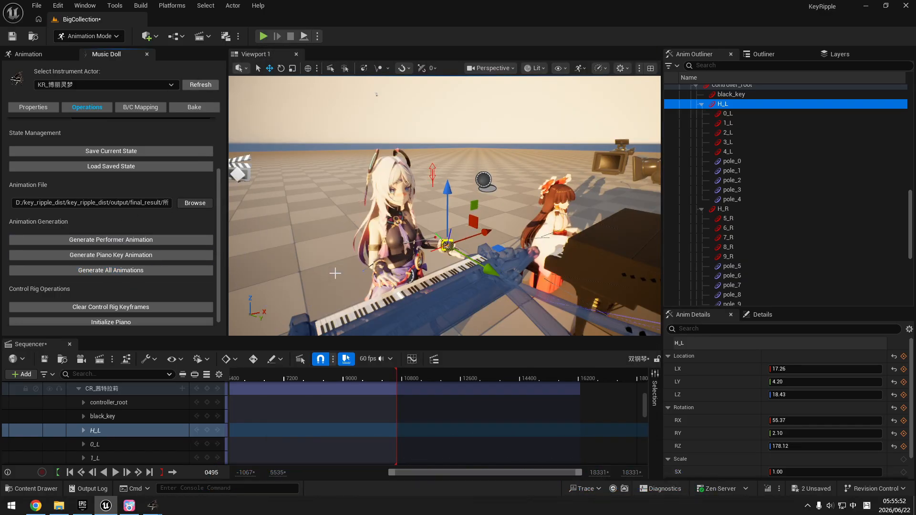
click(44, 359)
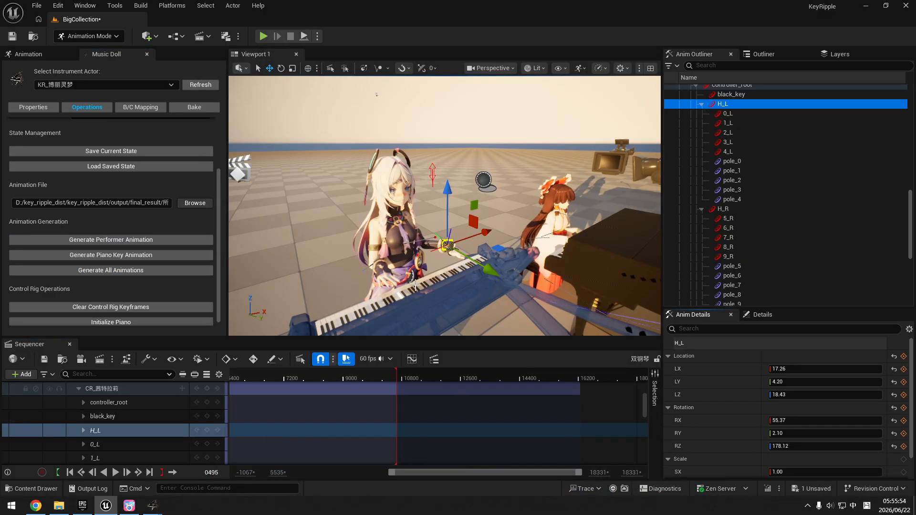
key(w)
right_drag(444, 206, 458, 268)
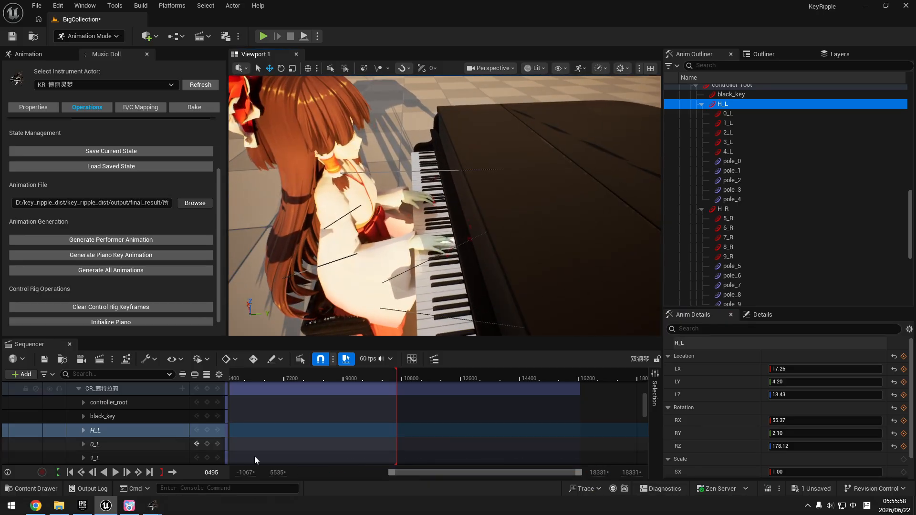
Step: Rewind the sequence to frame 0, check the chosen song in Key Ripple, and delete the old clip from the Audio track
drag(439, 473, 304, 477)
scroll(125, 428, up, 6)
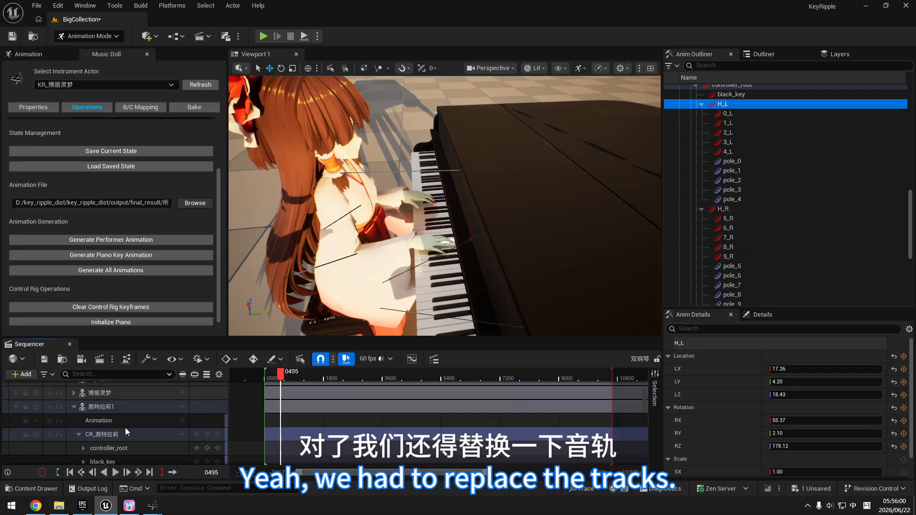
click(70, 473)
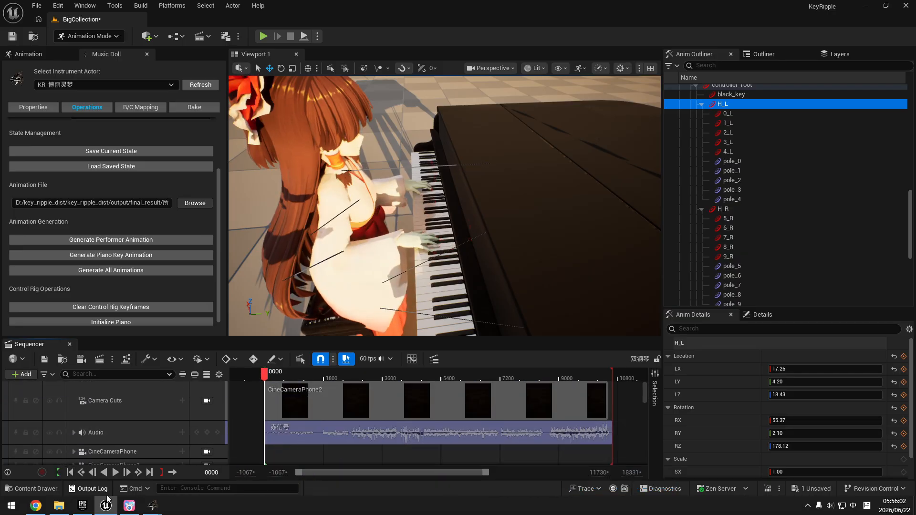
mouse_move(153, 506)
click(206, 458)
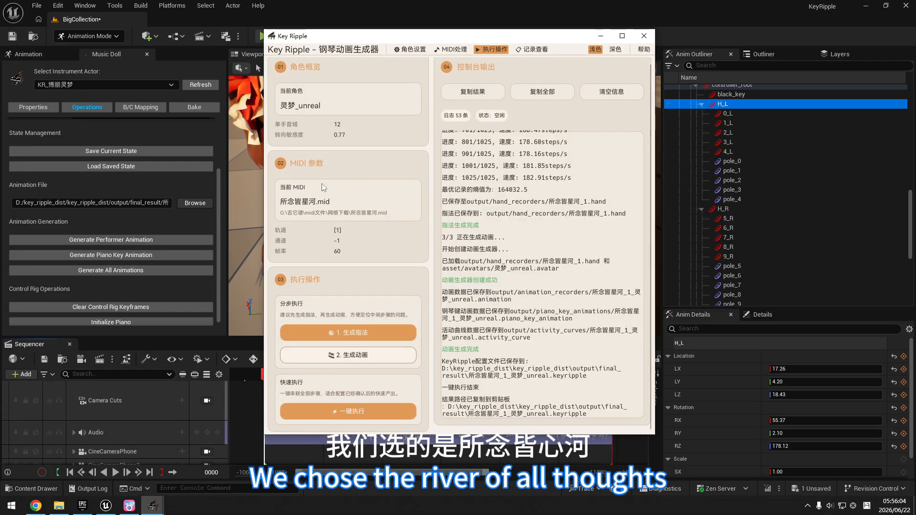
click(99, 431)
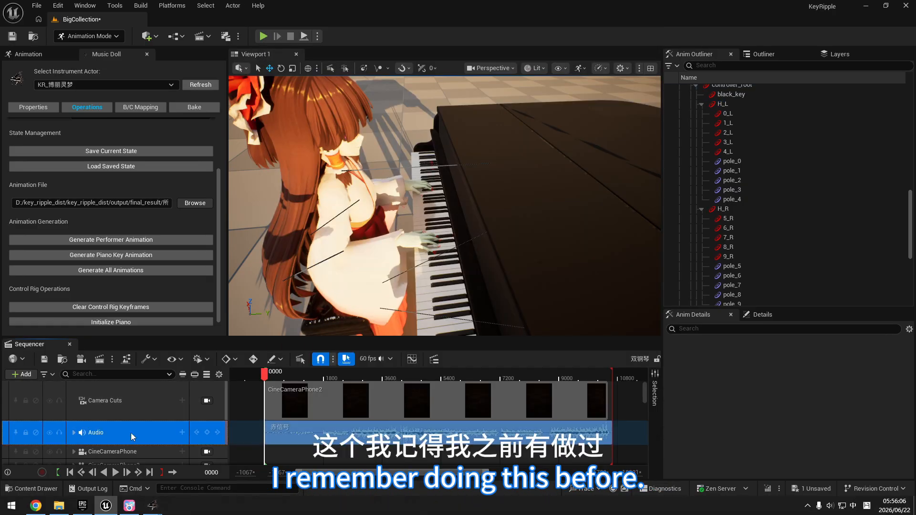
click(292, 435)
key(Delete)
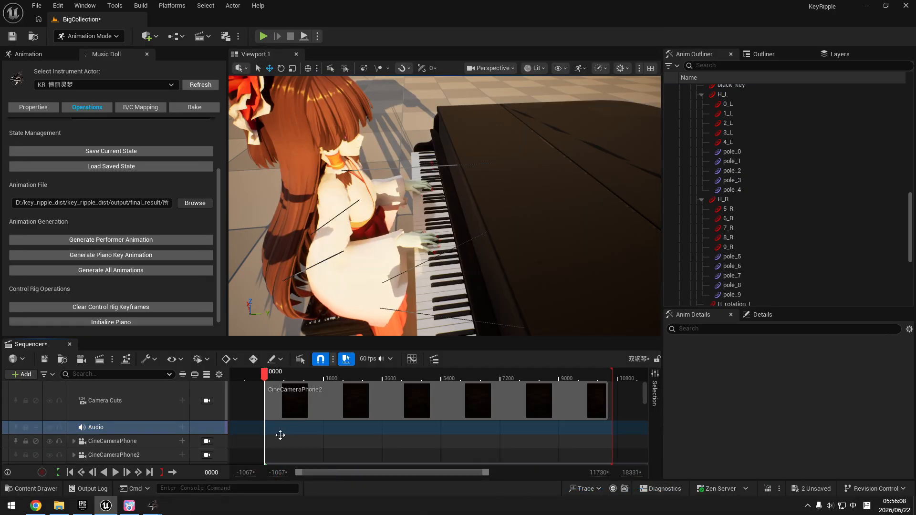
Step: Search the sound assets for 星 and add 所念皆星河 to the Audio track
click(182, 427)
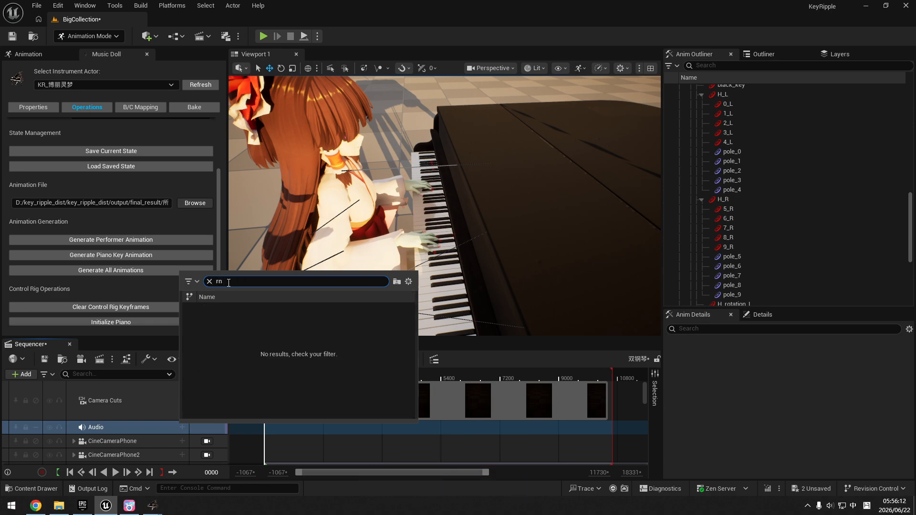
key(BackSpace)
text(星)
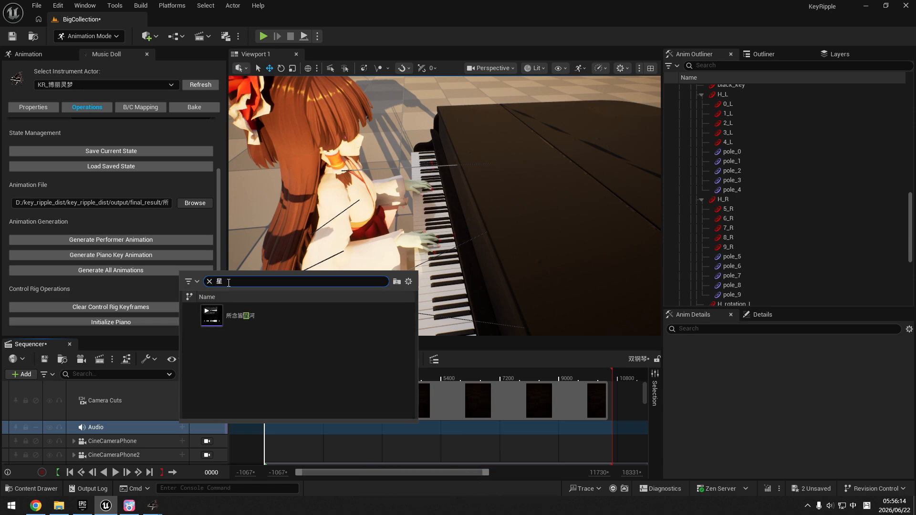
click(241, 315)
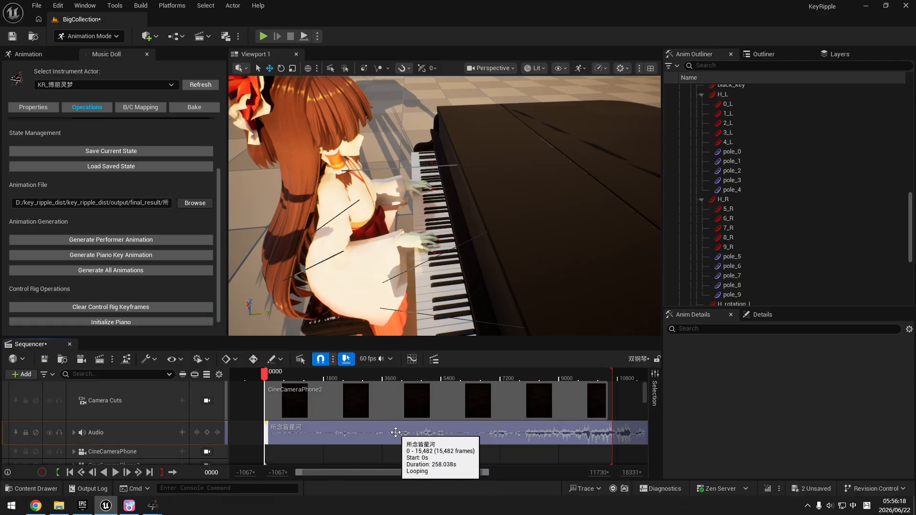
Step: Set the sequence's playback end to frame 15482 and save the sequence
click(198, 359)
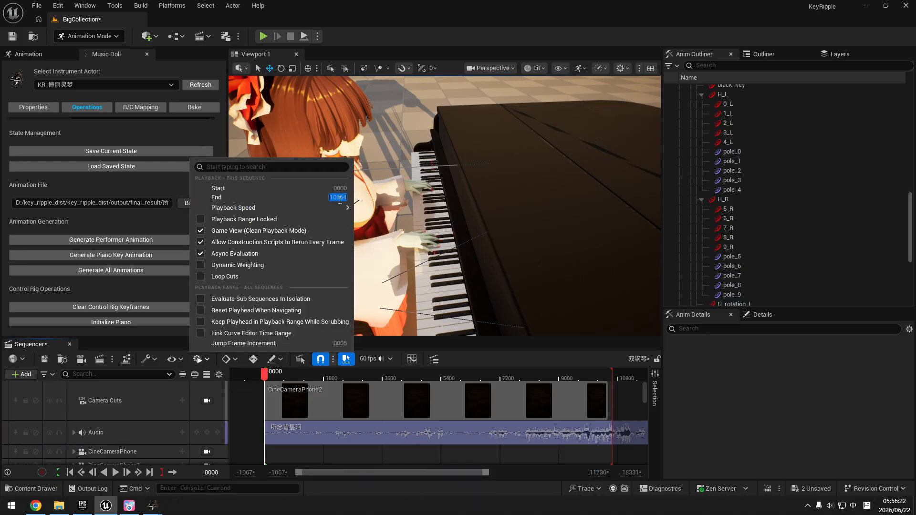
key(Return)
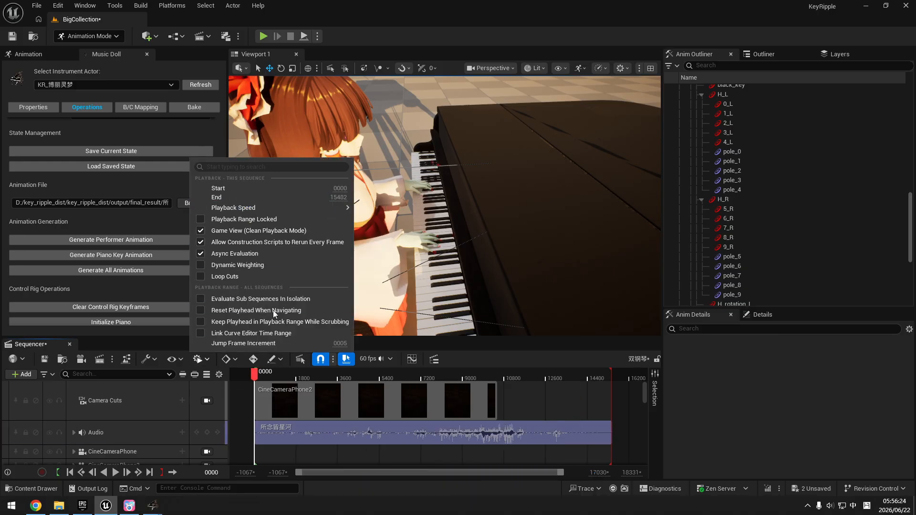
click(133, 384)
click(44, 358)
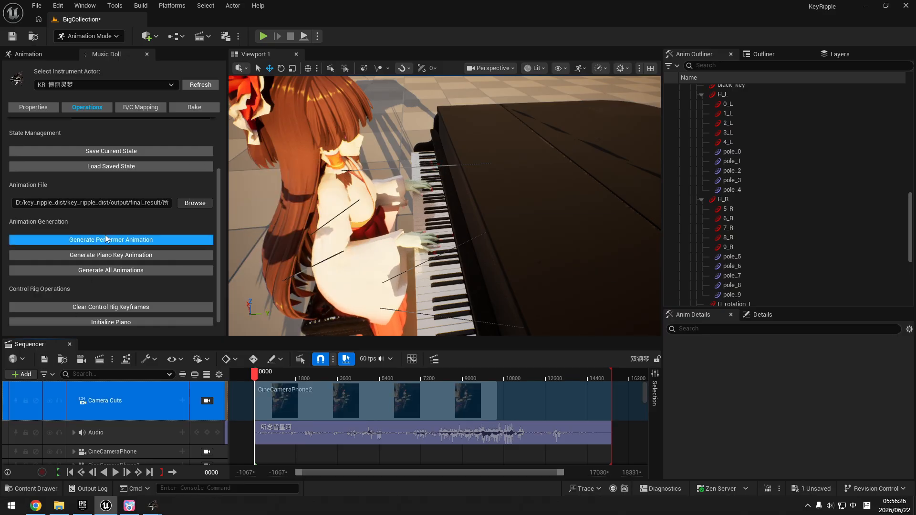
Step: Play the sequence from frame 0 to watch 博丽灵梦's piano performance, and pause around frame 1591
click(115, 472)
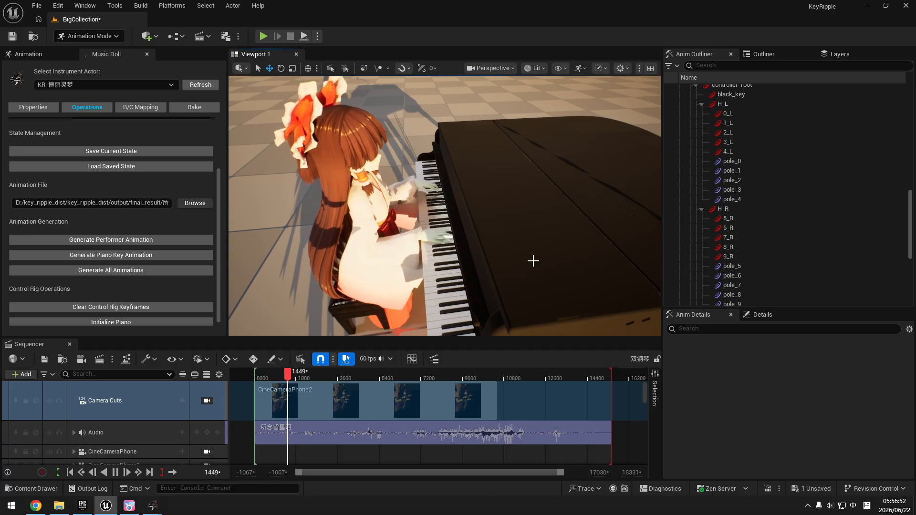
click(114, 472)
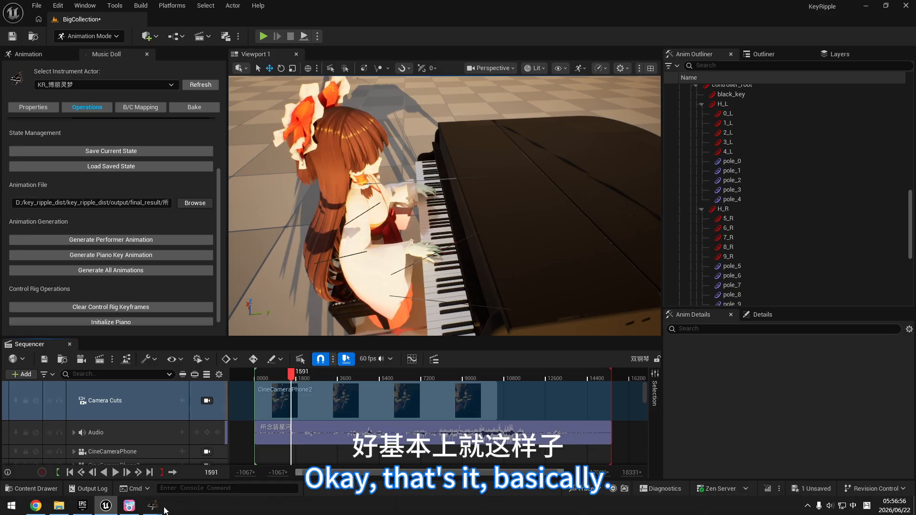
Step: Switch to Key Ripple and change the selected character to 茜特拉莉Unreal
mouse_move(157, 506)
click(182, 455)
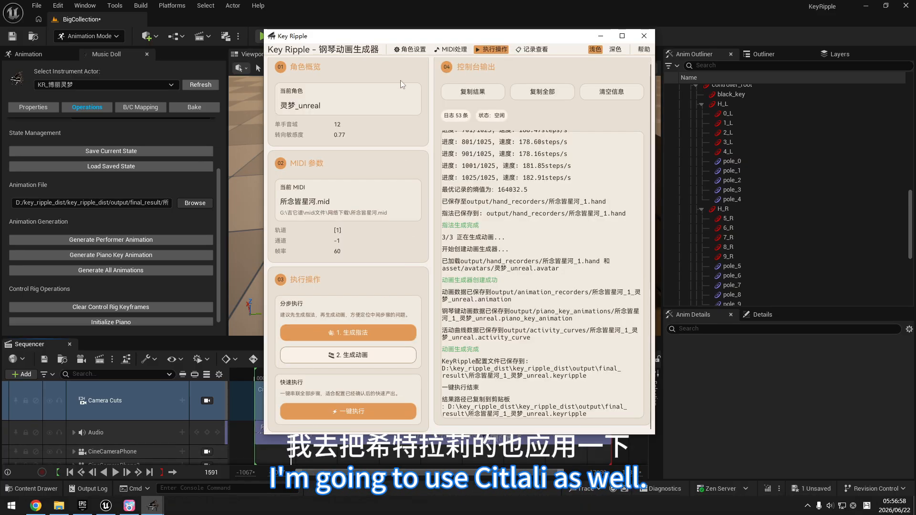
click(411, 49)
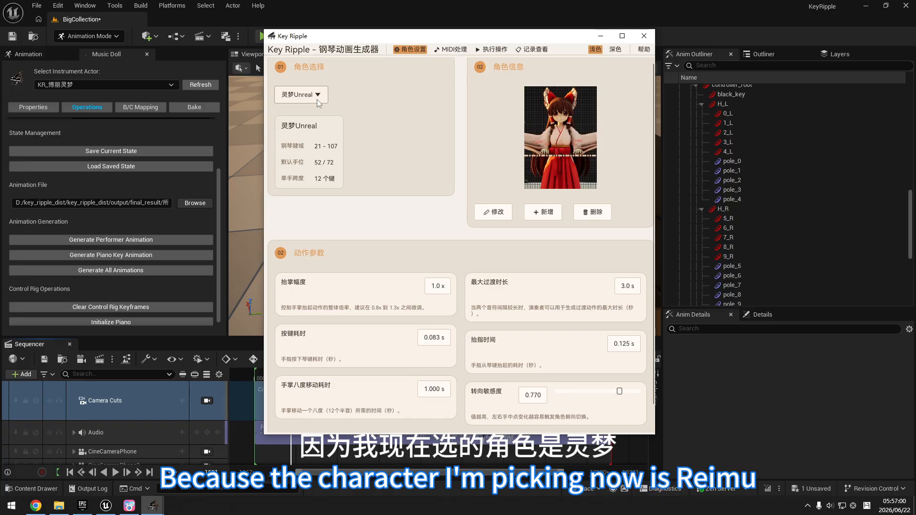
click(317, 99)
click(309, 122)
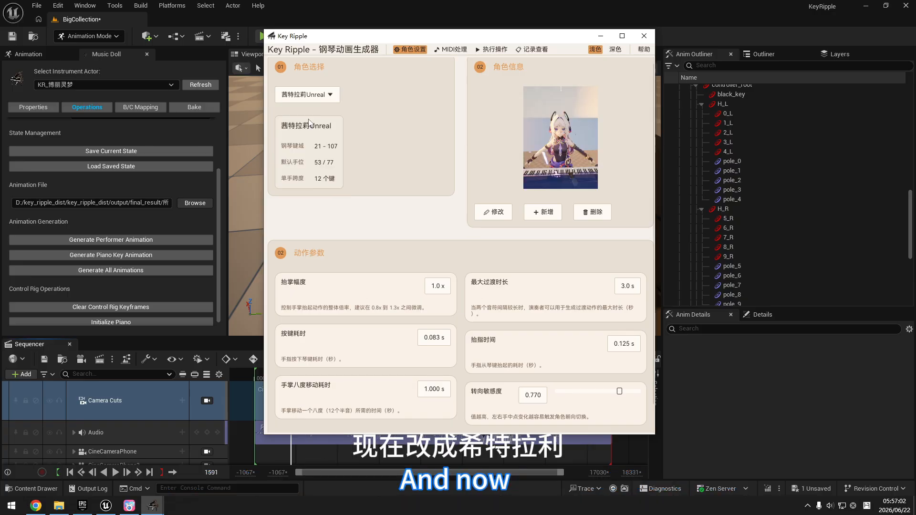
Step: Add track 1 of 所念皆星河.mid again with the same parameters and run the one-click generation for Citlali
click(451, 49)
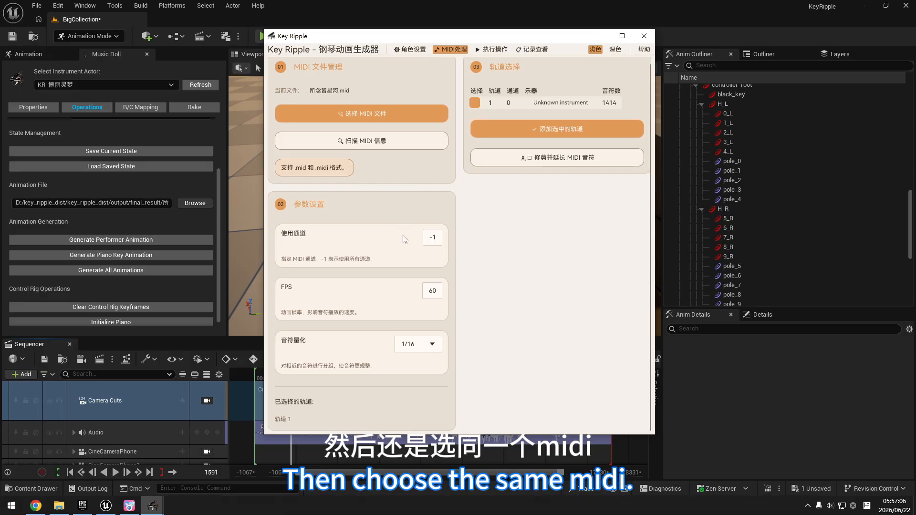
click(512, 138)
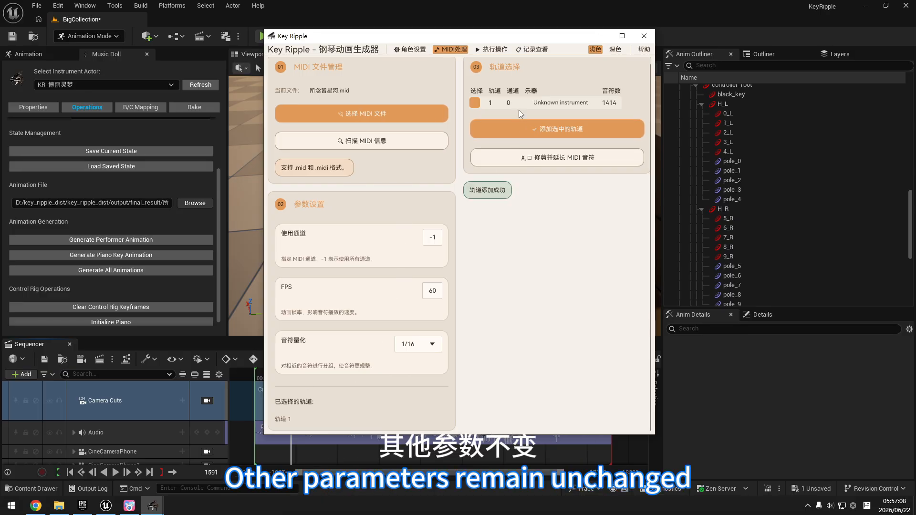
click(495, 49)
click(350, 412)
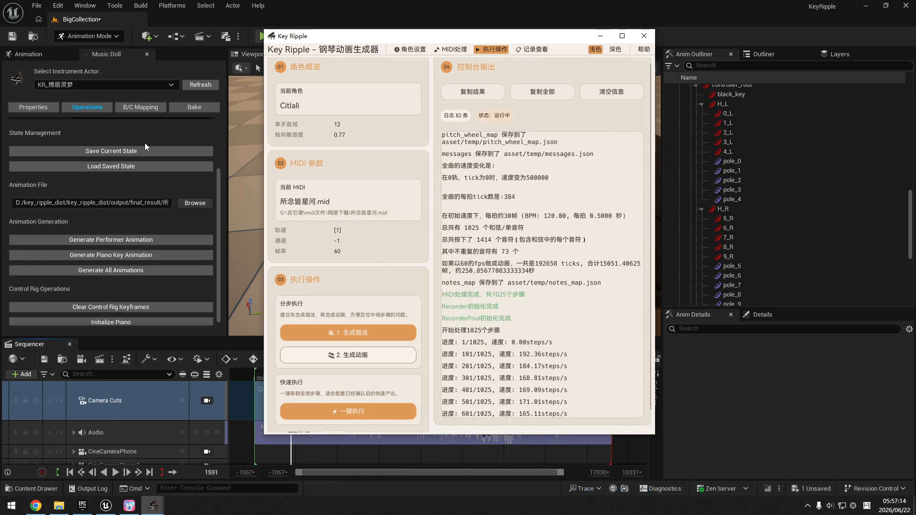
Step: Return to Unreal Engine, choose KR_茜特拉莉 as the Music Doll instrument actor, and show its animation file and generation operations
click(102, 85)
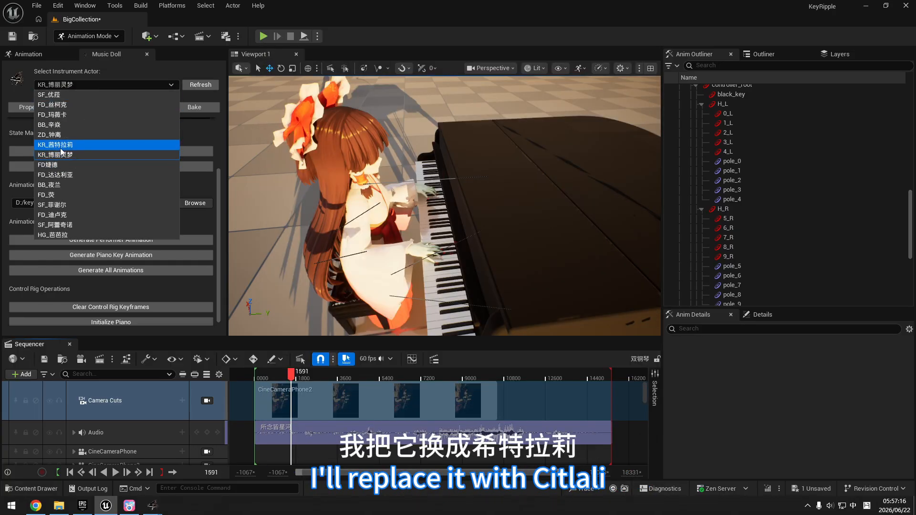
click(61, 145)
click(81, 108)
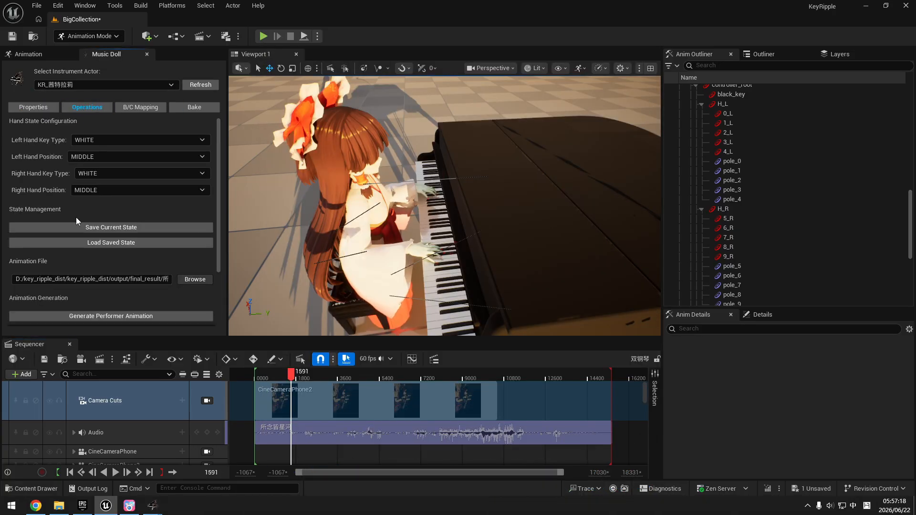
scroll(76, 217, down, 3)
Step: Copy the result path from Key Ripple and load output\final_result\所念皆星河_1_Citlali.keyripple as KR_茜特拉莉's animation file
mouse_move(156, 510)
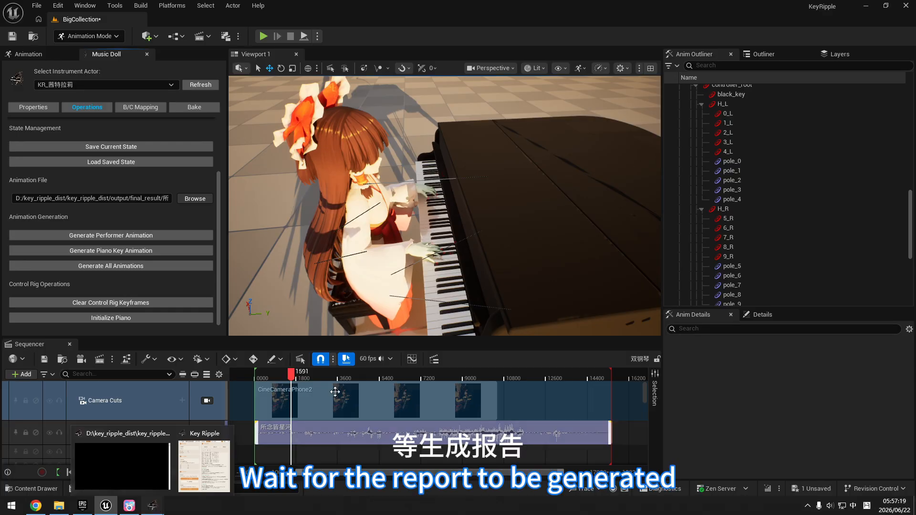
click(204, 465)
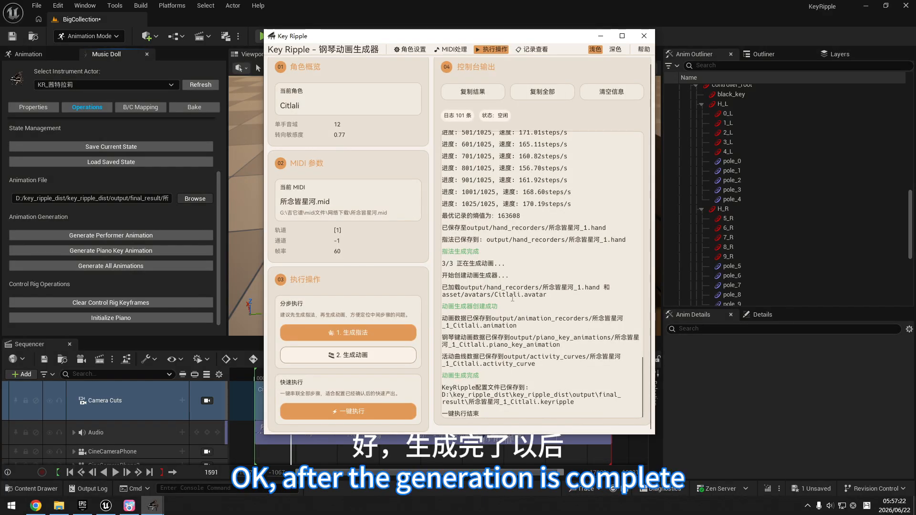
click(146, 207)
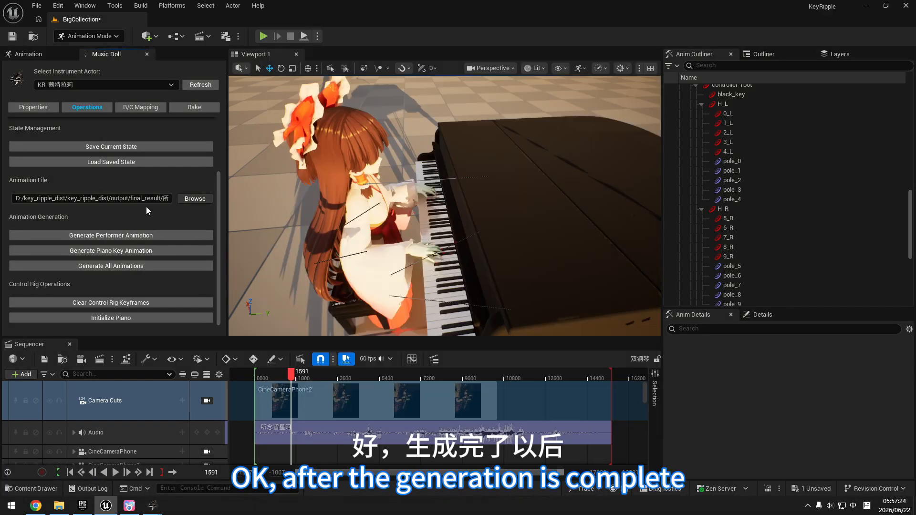
click(185, 198)
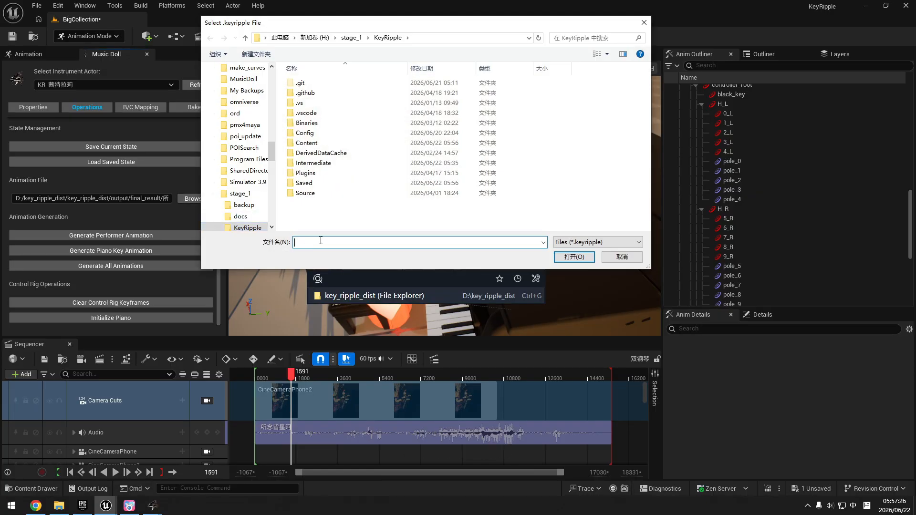
text(D:\key_ripple_dist\key_ripple_dist\output\final_result\所念皆星河_1_Citlali.keyripple)
click(575, 257)
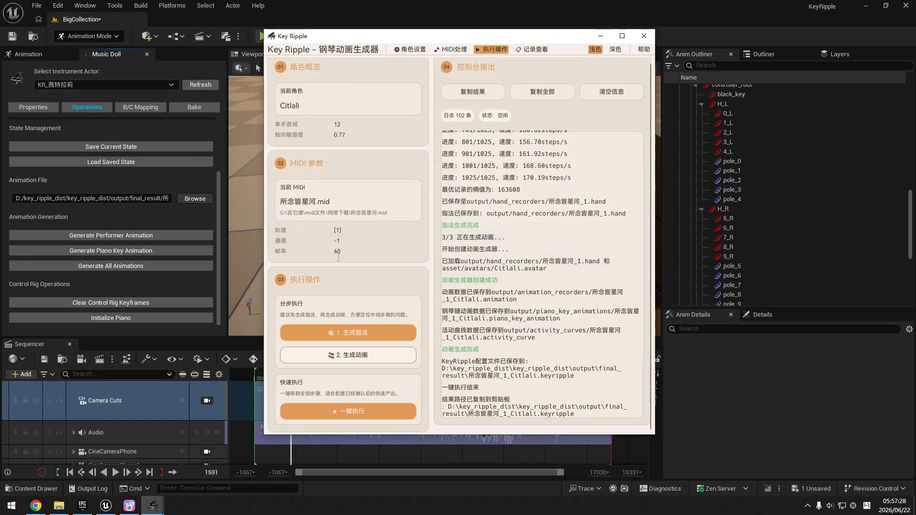
Step: Generate all animations for KR_茜特拉莉 and bring both piano performers into view
click(133, 267)
click(124, 267)
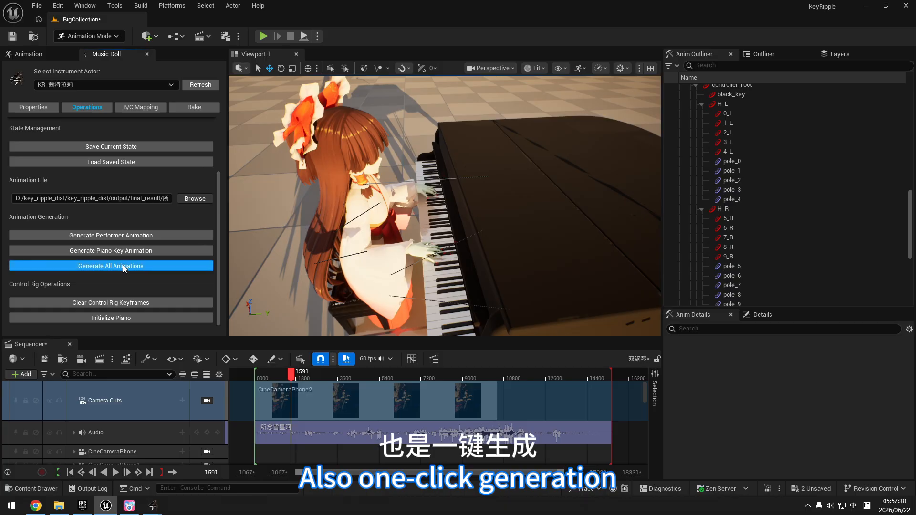
right_drag(490, 225, 478, 297)
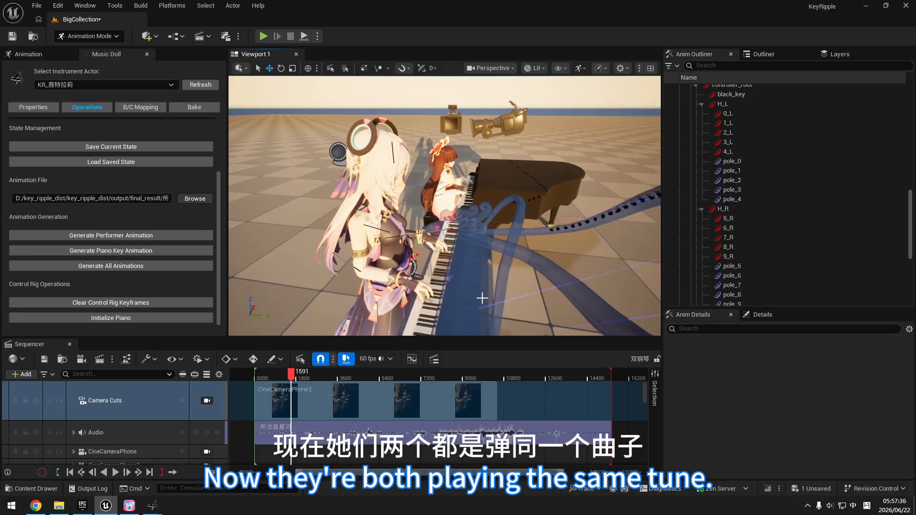
Step: Play the sequence from frame 0 to watch both characters perform the song, and pause around frame 1162
click(69, 474)
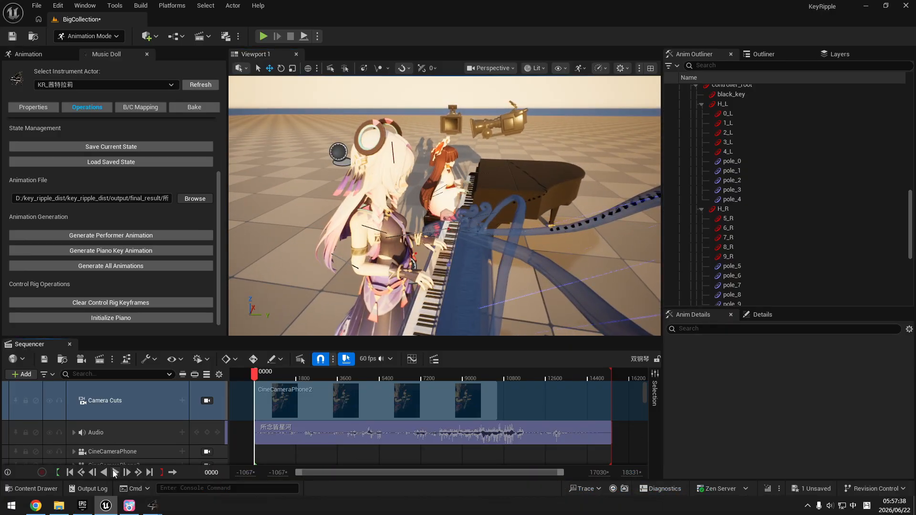
click(115, 473)
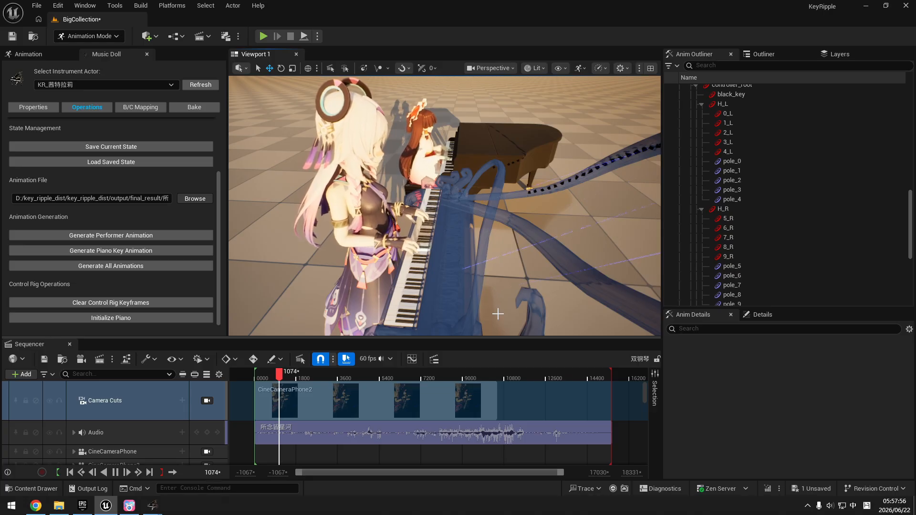
click(116, 473)
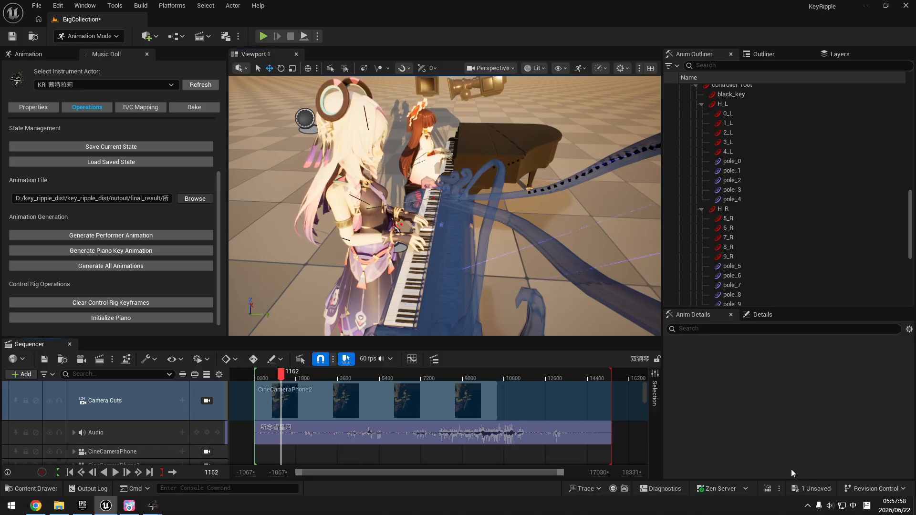
Step: Save the remaining unsaved changes to the BigCollection level
click(813, 489)
click(535, 361)
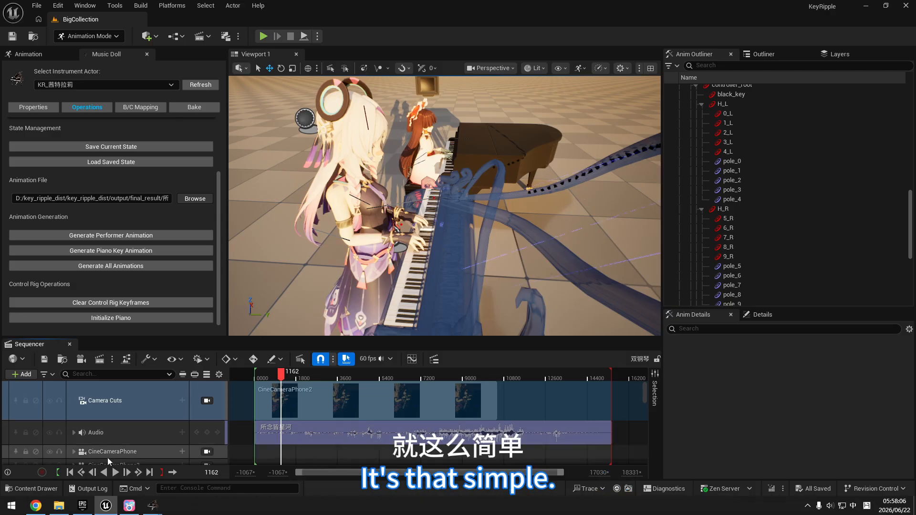
Step: Return the sequence to frame 0, collapse the 茜特拉莉1 track, and view both pianists from a lower angle
click(70, 473)
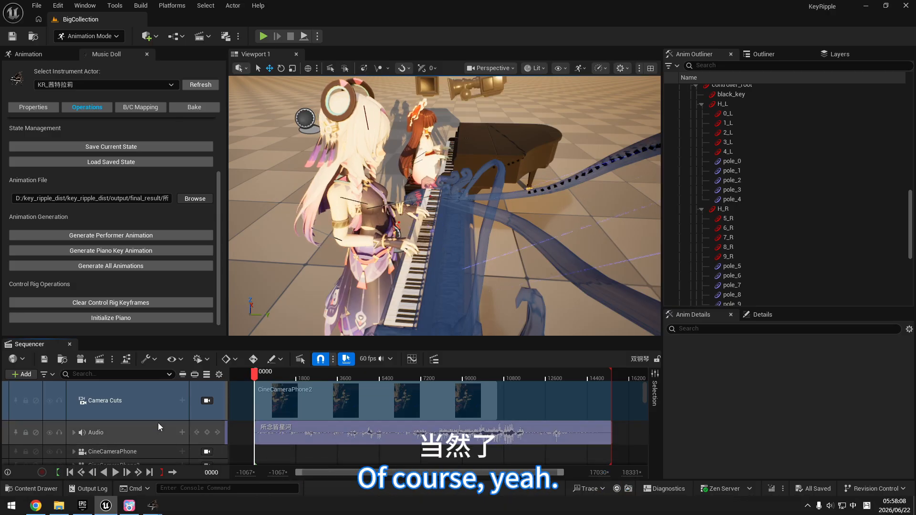
scroll(151, 426, down, 5)
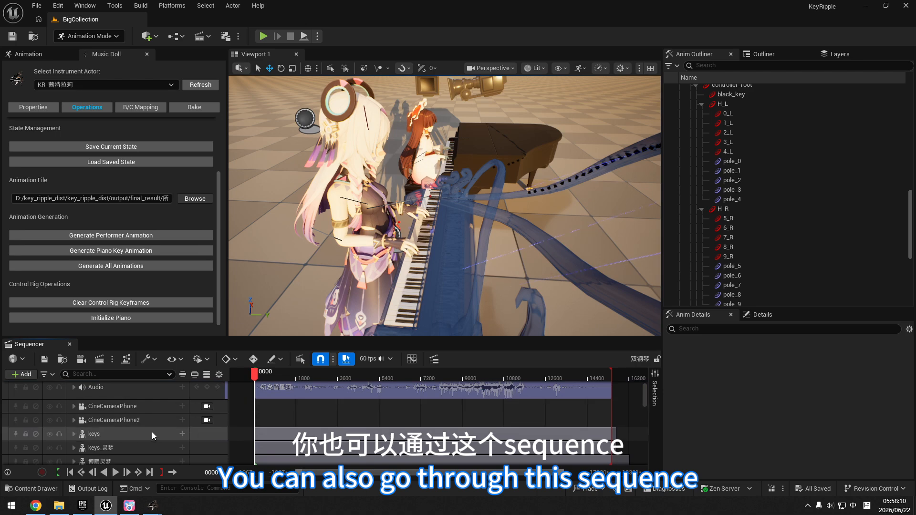
scroll(139, 411, down, 3)
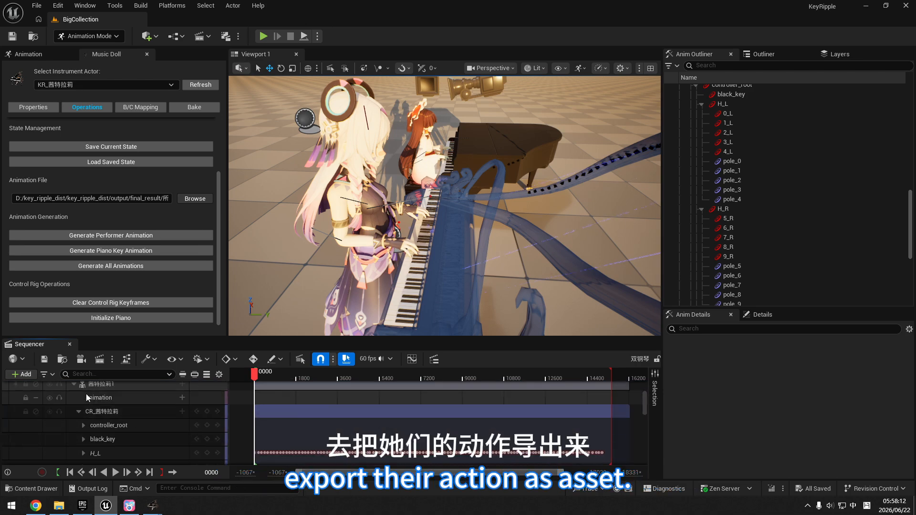
click(73, 385)
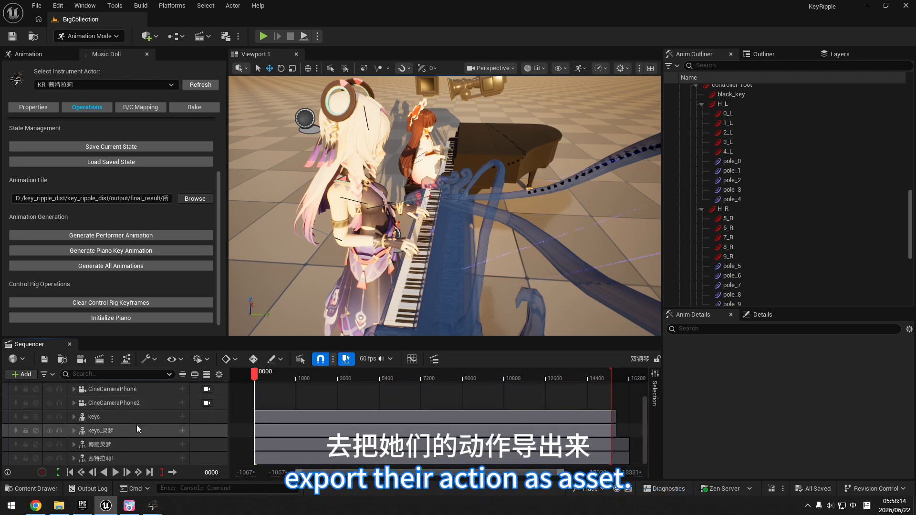
scroll(136, 425, up, 3)
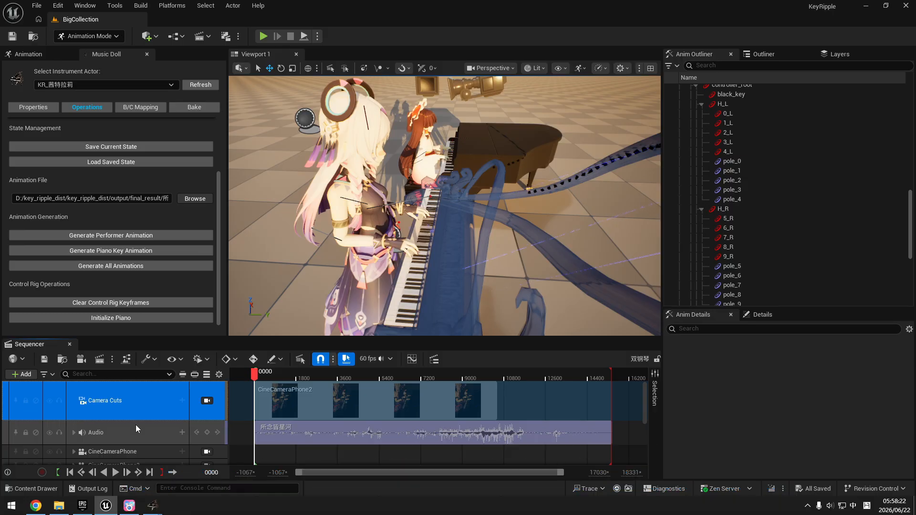
right_drag(450, 270, 359, 198)
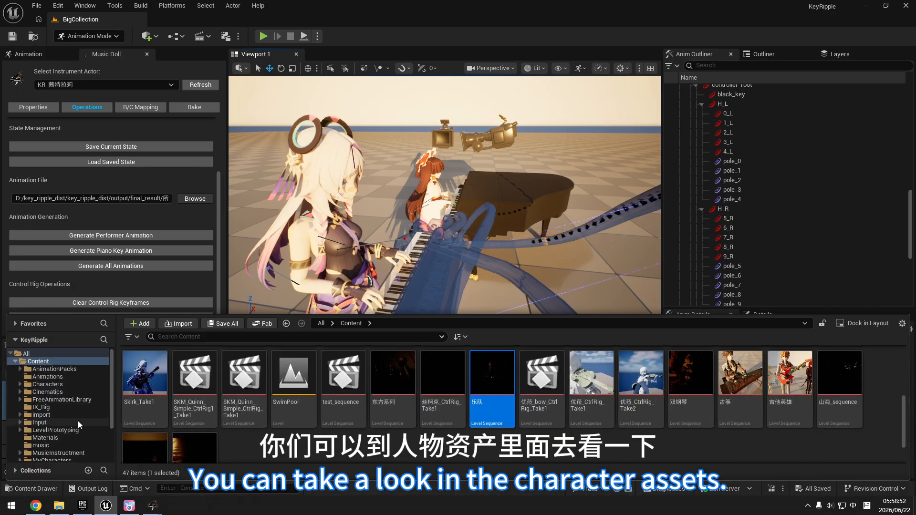
Step: Open the 博丽灵梦_CtrlRig control rig from Content/MyCharacters/博丽灵梦 and compile it to refresh the preview
scroll(72, 432, down, 3)
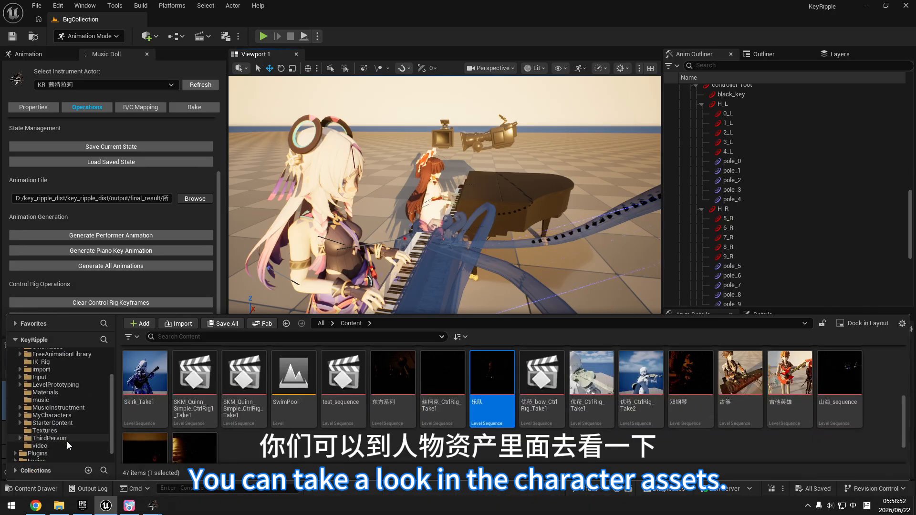
click(54, 416)
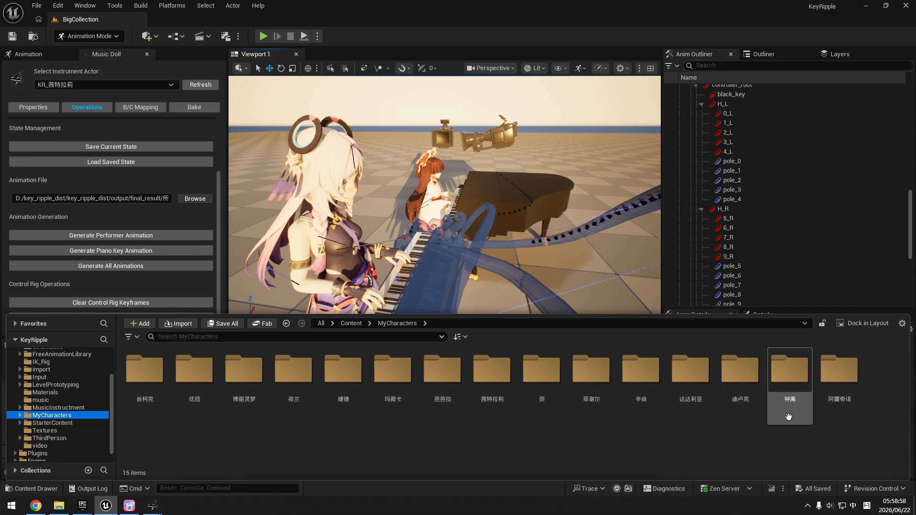
double_click(248, 380)
scroll(585, 414, down, 5)
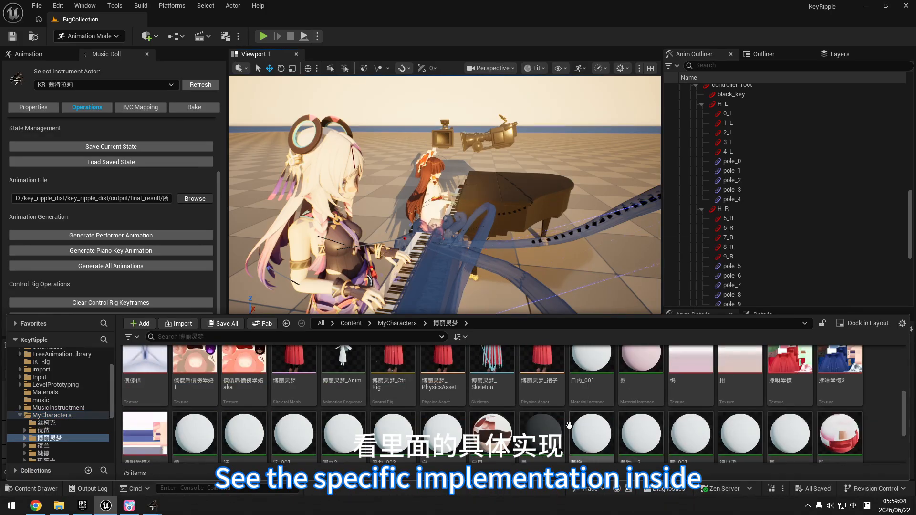
click(394, 372)
double_click(393, 370)
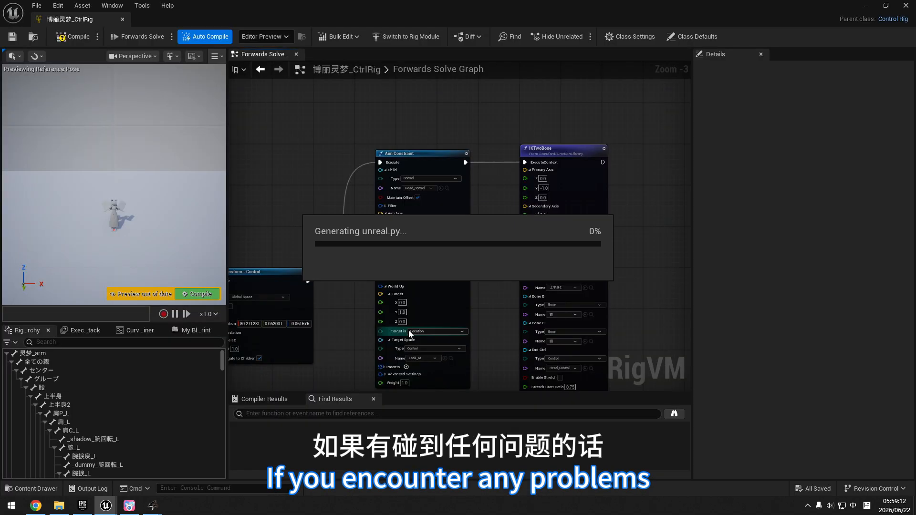
click(190, 294)
Step: Examine how the node chains are connected in the Forwards Solve graph of 博丽灵梦_CtrlRig
right_drag(293, 209, 396, 139)
scroll(428, 217, down, 3)
scroll(603, 199, down, 2)
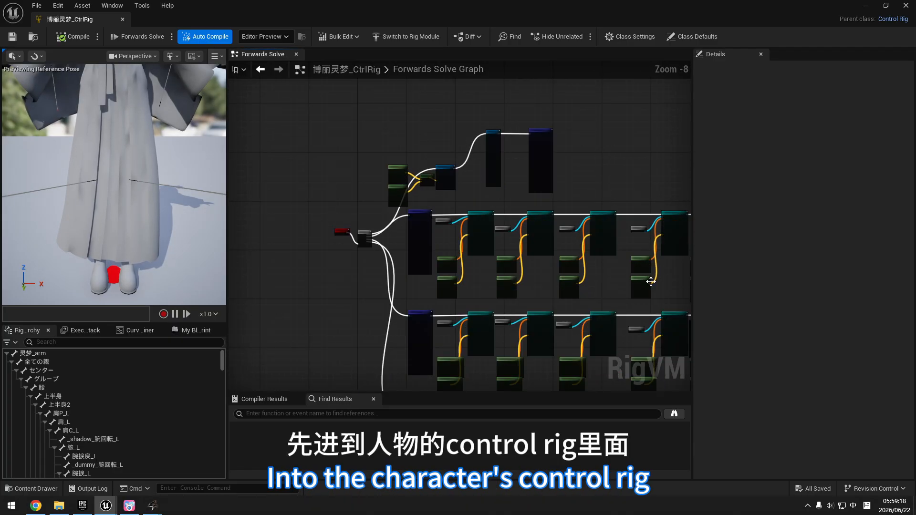
scroll(573, 246, up, 2)
right_drag(562, 244, 624, 261)
scroll(546, 258, down, 1)
scroll(547, 257, down, 1)
right_drag(547, 258, 528, 142)
scroll(500, 306, up, 2)
right_drag(511, 271, 534, 303)
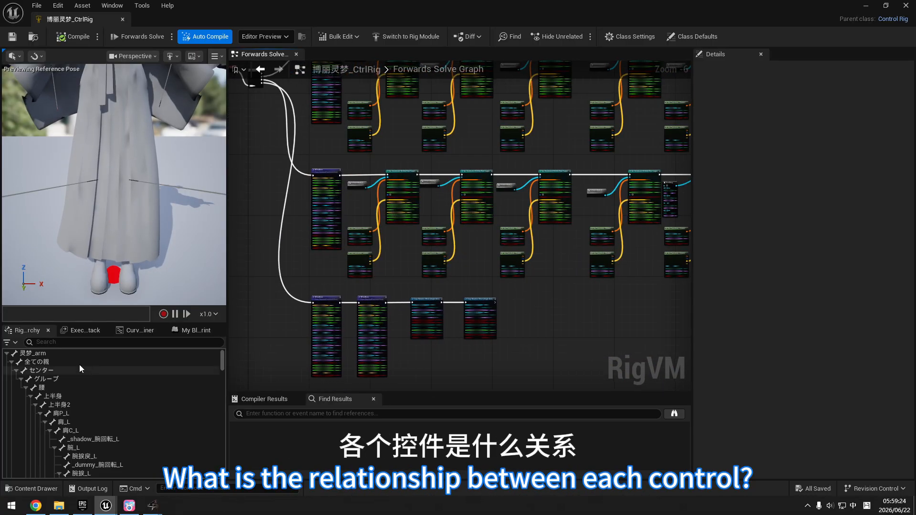
Step: Collapse the 灵梦_arm bone tree to reveal the controls, save 博丽灵梦_CtrlRig and close it
click(8, 354)
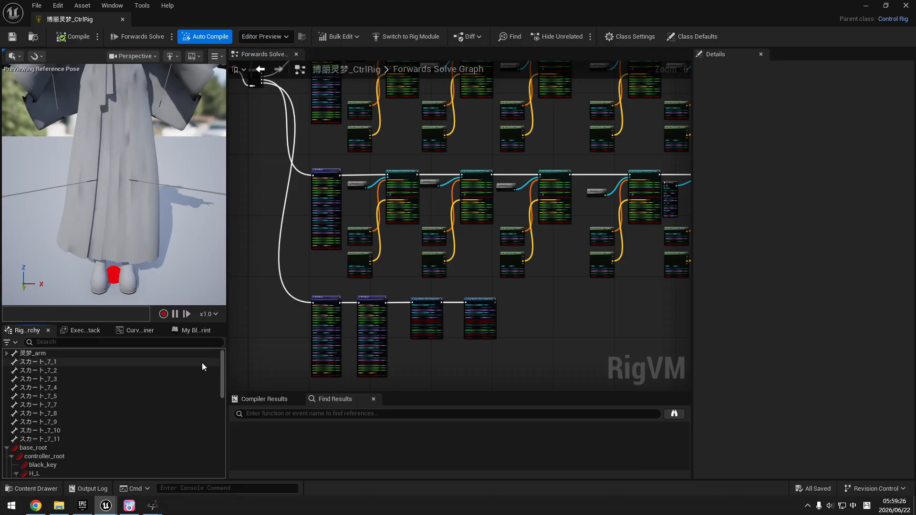
click(12, 36)
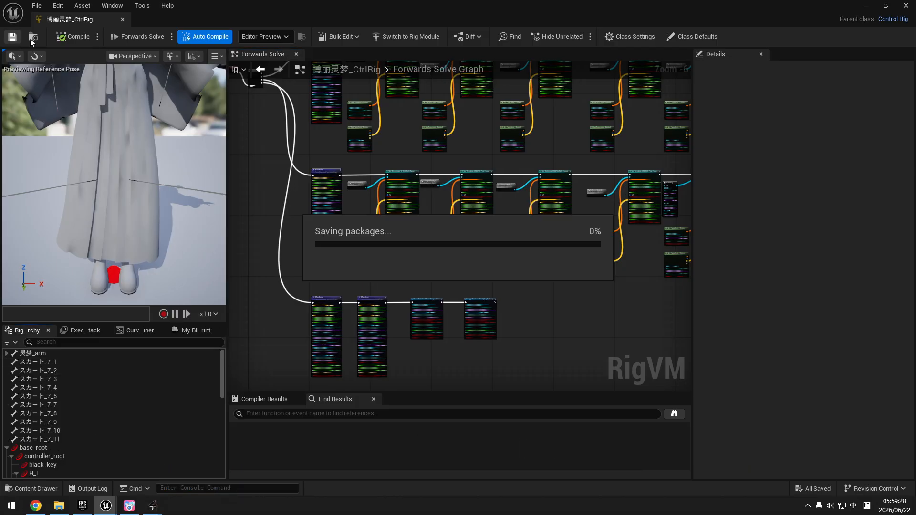
click(123, 20)
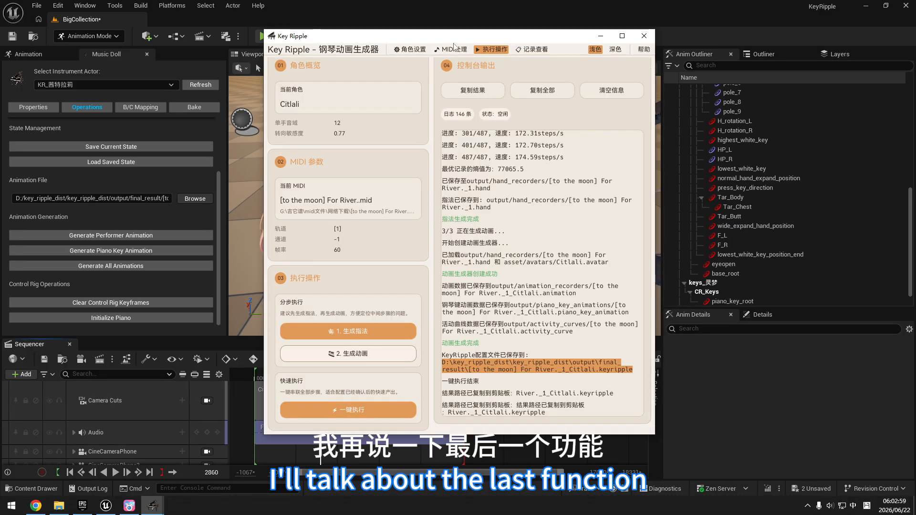
Step: Switch to the record viewer (记录查看) in Key Ripple and search the hand records at frame 1000
click(532, 50)
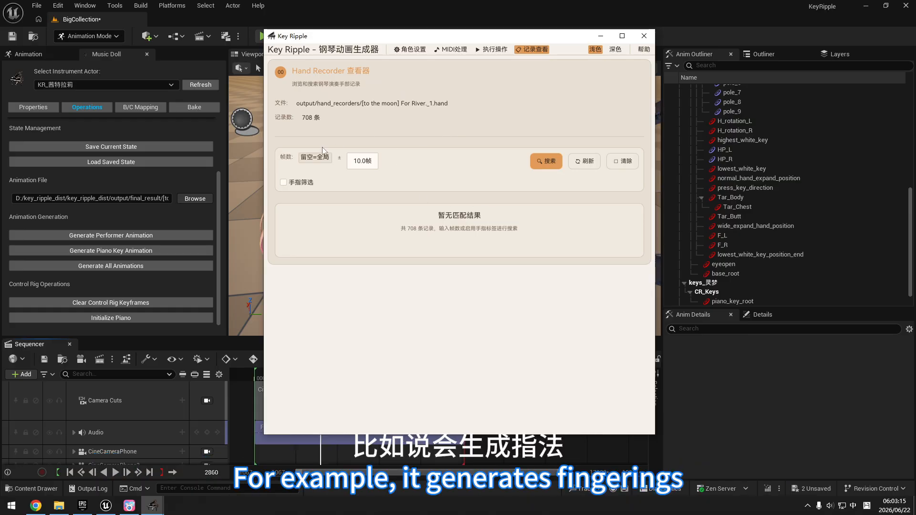
click(308, 160)
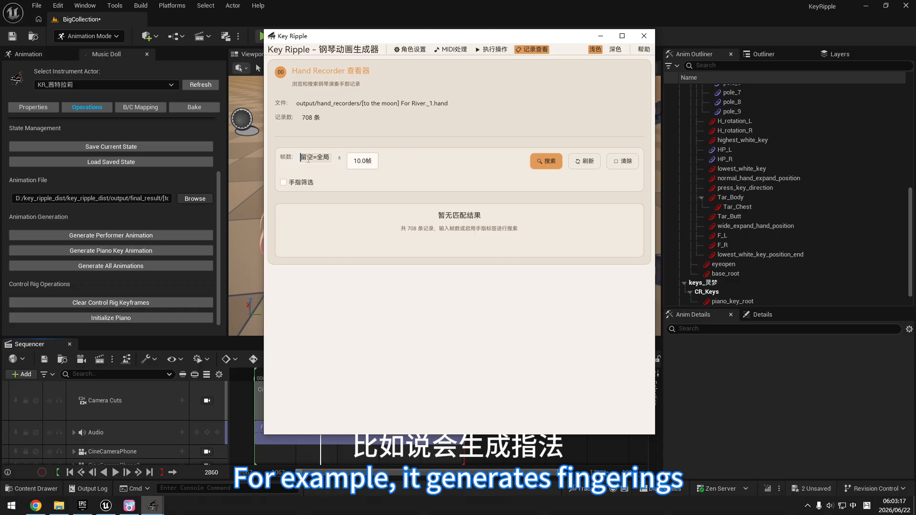
text(1000)
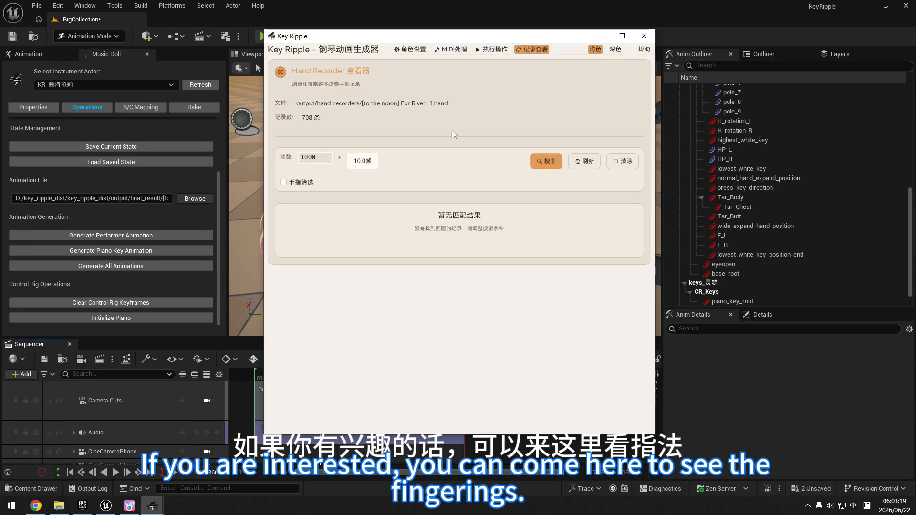
click(601, 36)
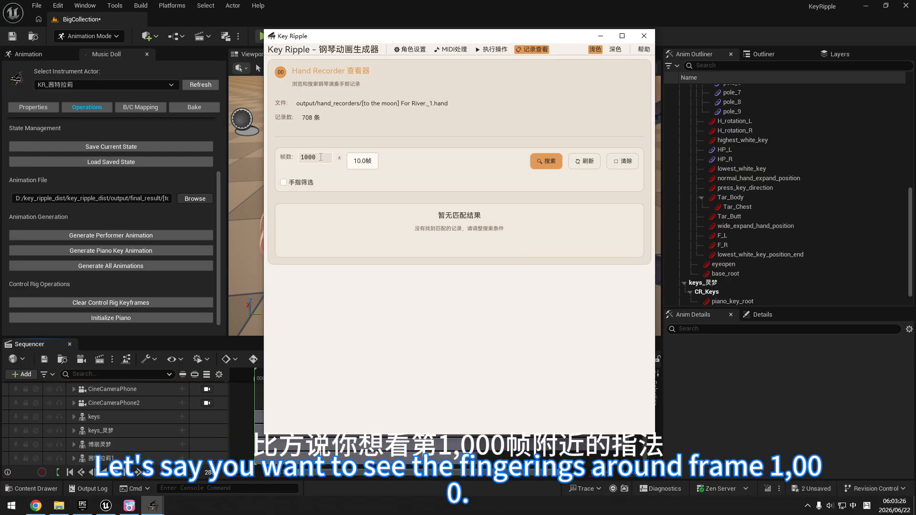
Step: Widen the frame tolerance to 100 and search the hand records around frame 1000 again
click(363, 164)
text(100)
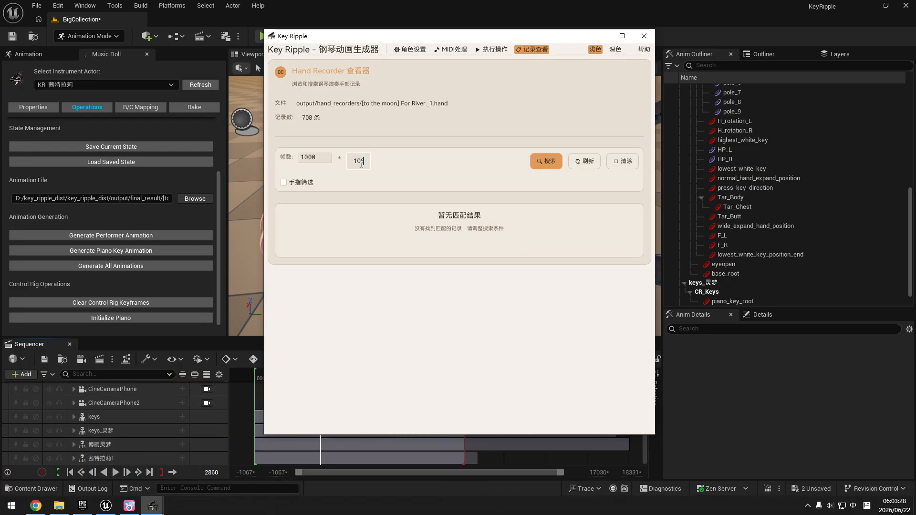
key(Return)
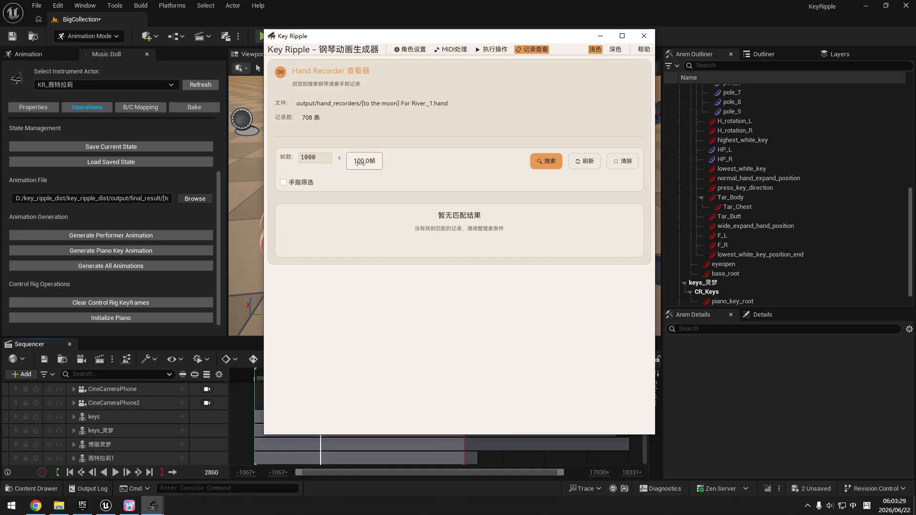
click(550, 161)
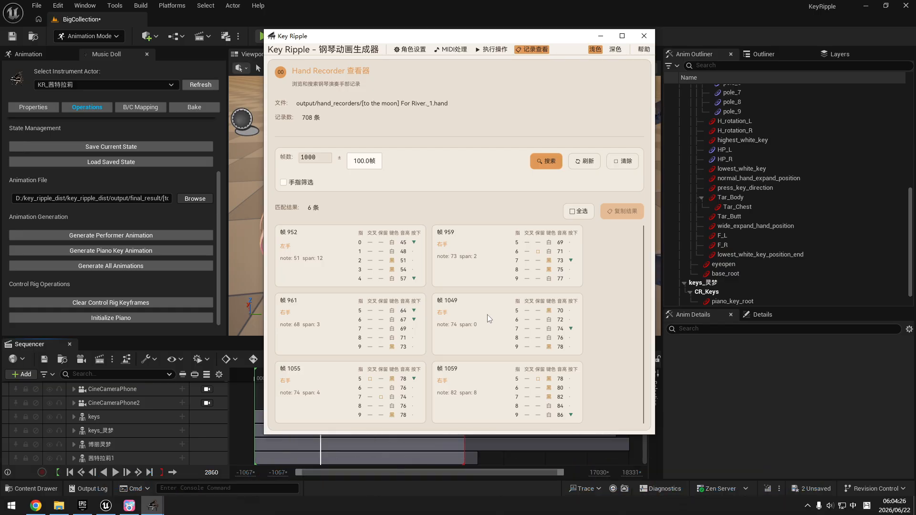
Step: Show Key Ripple's character settings (角色设置) and close the application to return to Unreal Editor
click(411, 51)
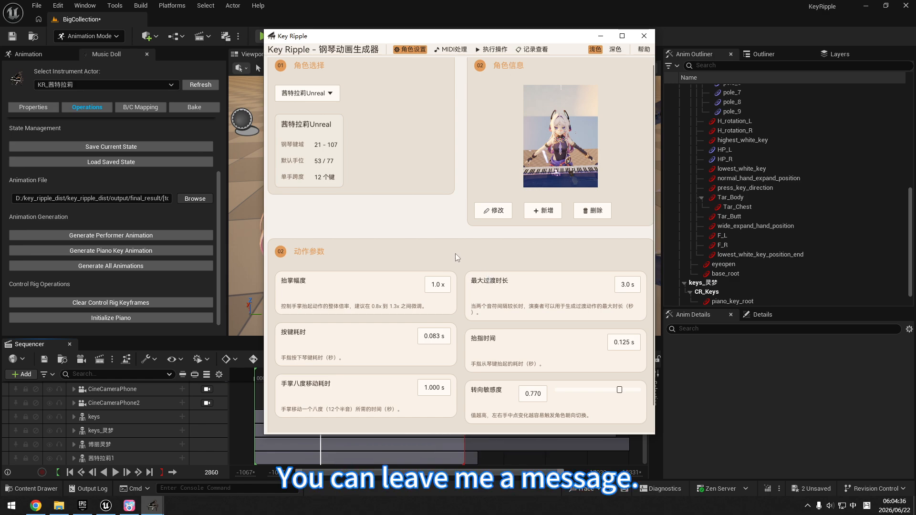
click(643, 35)
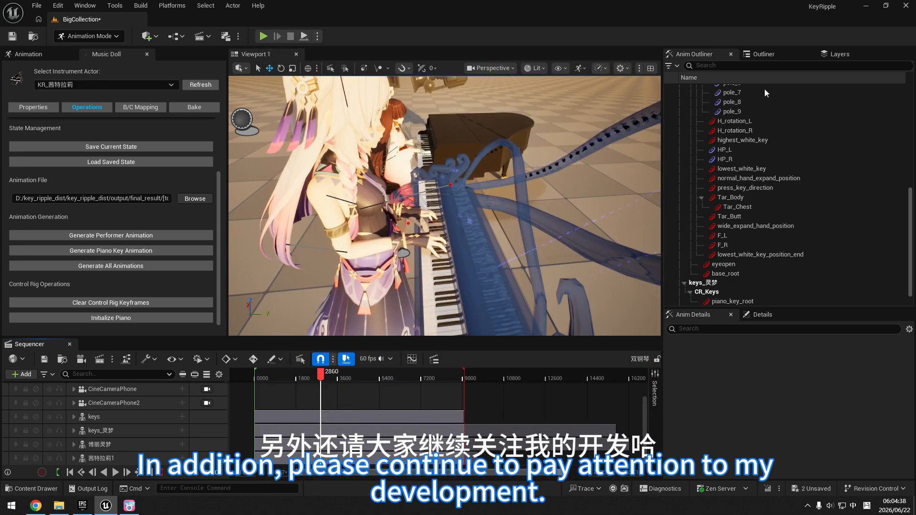
Step: Make the remaining hidden layers visible, including 古筝, 吉他, 指弹, 竖琴, 乐队 and 东方, and return to the actor outliner
click(840, 55)
click(675, 111)
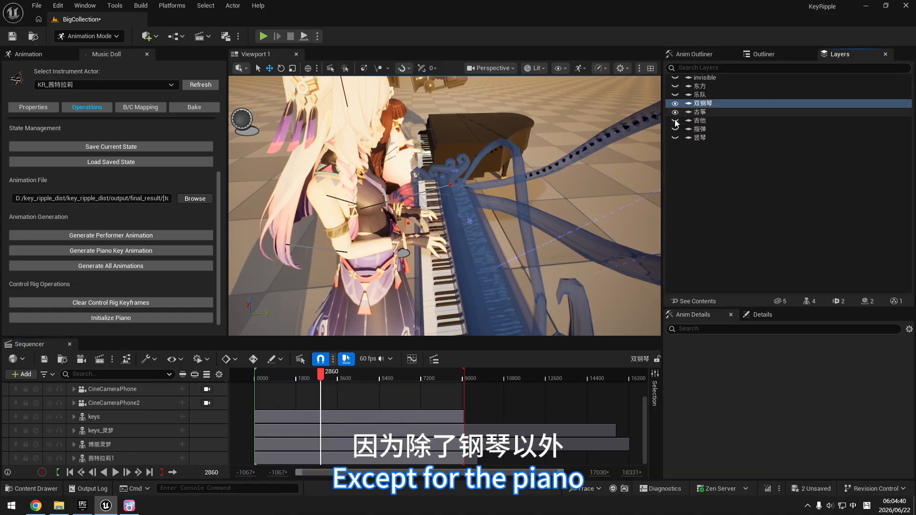
click(675, 121)
click(675, 129)
click(675, 137)
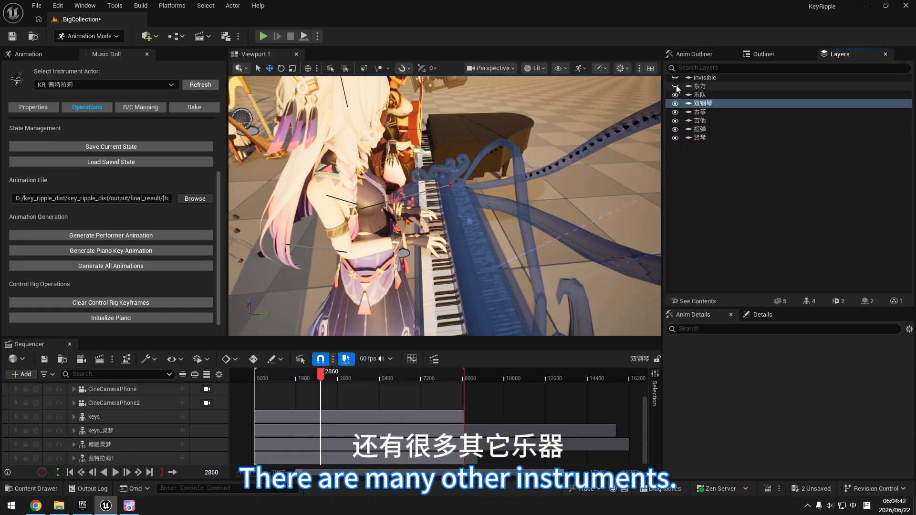
click(675, 95)
click(675, 86)
click(675, 78)
click(763, 54)
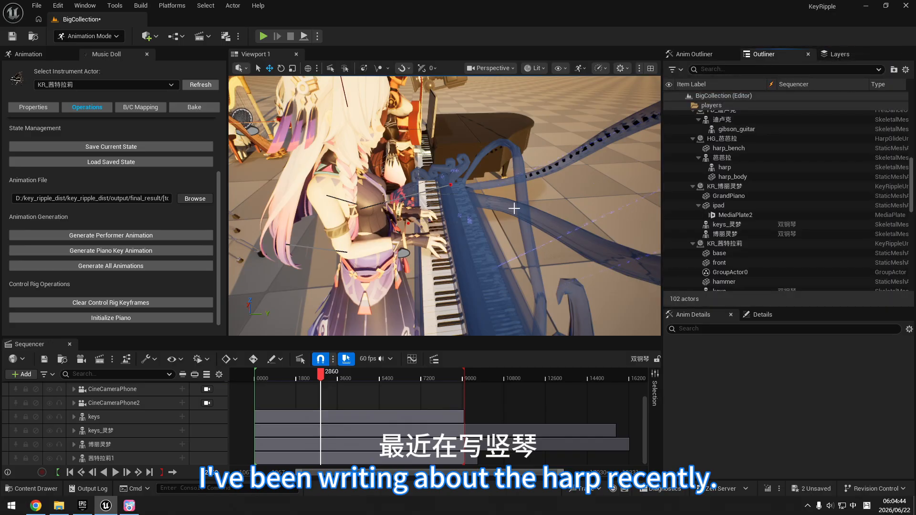
Step: Bring the whole group of instrument performers into view and enlarge the viewport in width and height
mouse_move(503, 248)
right_down()
mouse_move(587, 201)
mouse_move(580, 184)
mouse_move(415, 179)
mouse_move(382, 170)
mouse_move(362, 150)
mouse_move(391, 167)
mouse_move(401, 195)
mouse_move(396, 143)
mouse_move(382, 210)
mouse_move(388, 195)
mouse_move(349, 186)
mouse_move(296, 199)
mouse_move(495, 240)
mouse_move(500, 250)
right_up()
key(w)
key(s)
key(s)
key(d)
key(d)
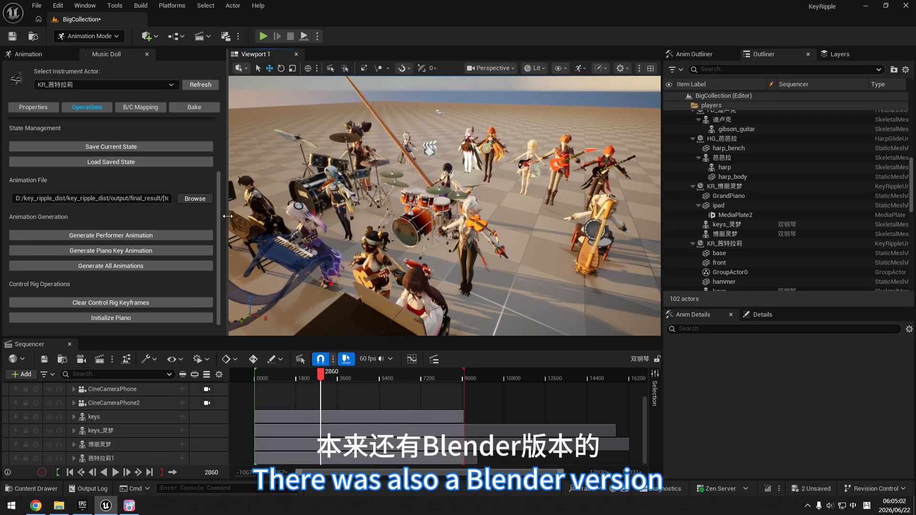
drag(228, 216, 201, 216)
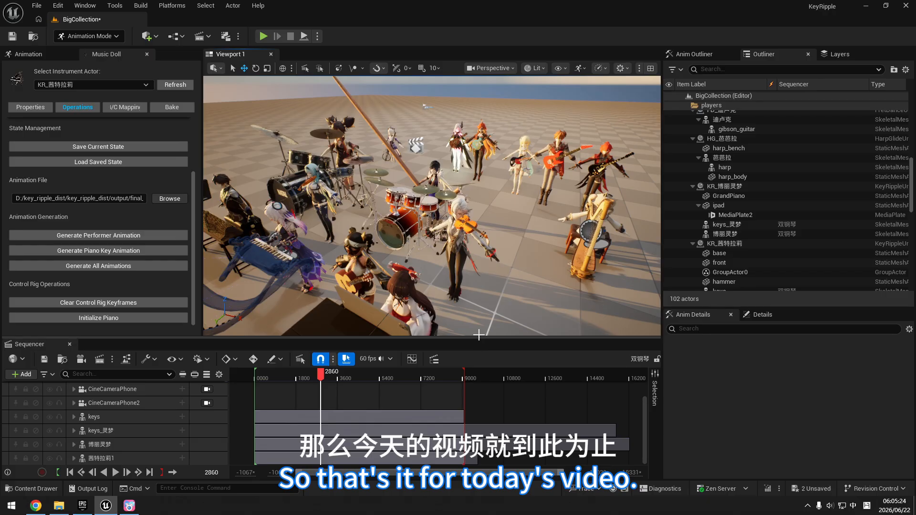
drag(477, 336, 477, 355)
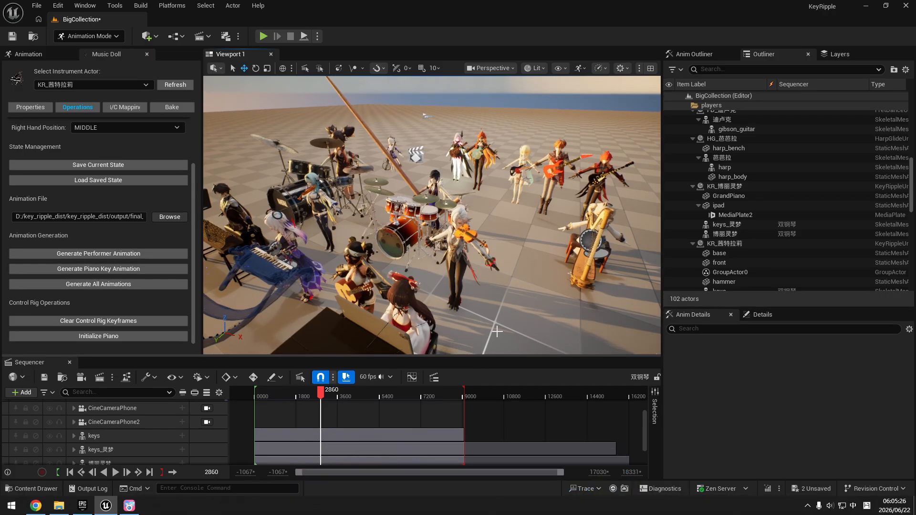